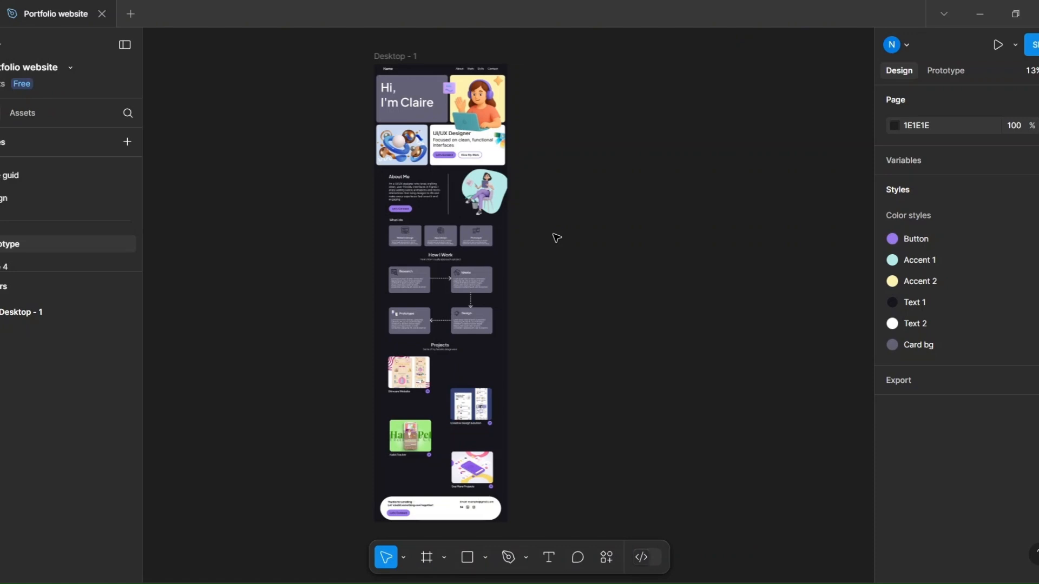
- Shorten the Desktop - 1 frame to 1440 × 1117 so it ends just below the hero section
click(396, 56)
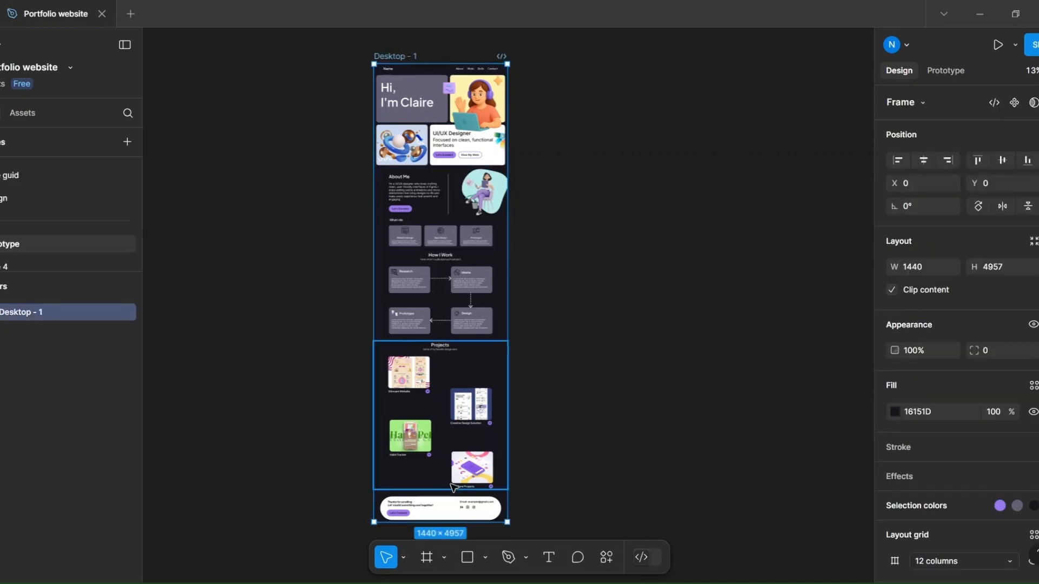
drag(477, 369, 463, 167)
click(468, 229)
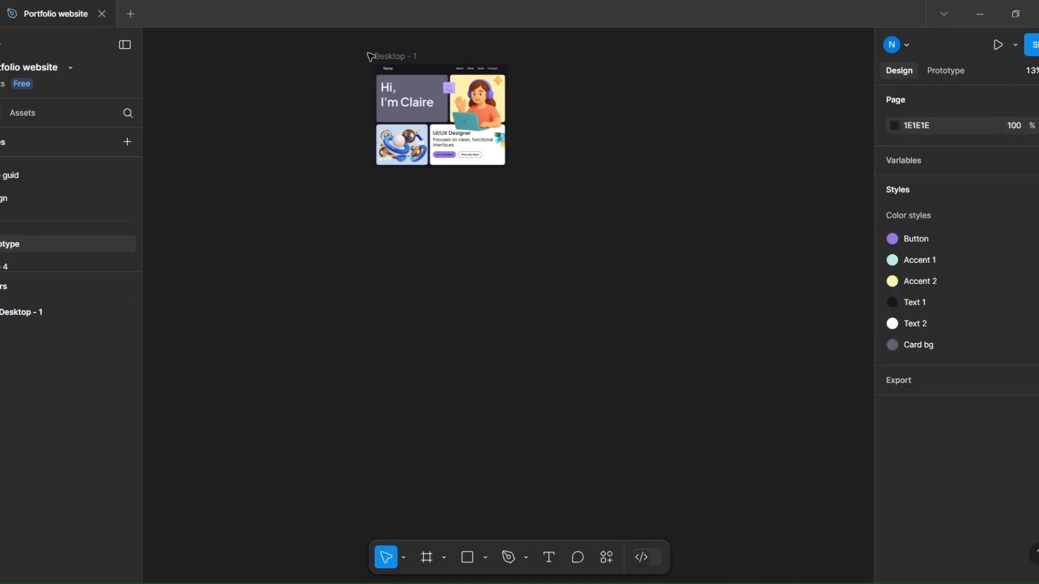
- Duplicate the Desktop - 1 frame and place the copy beside it on the right
click(388, 56)
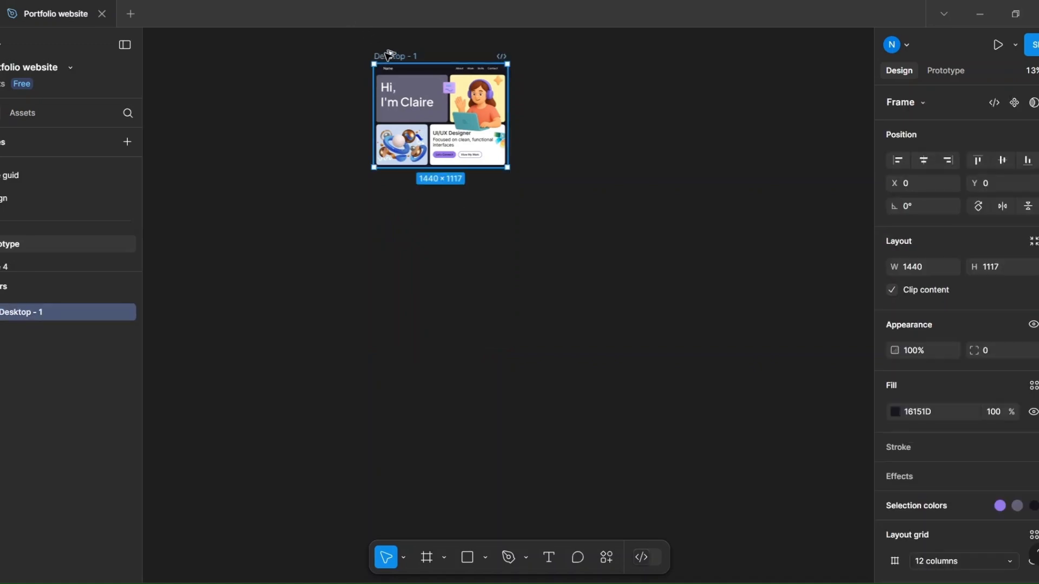
key(ctrl+d)
drag(543, 73, 542, 73)
click(491, 190)
- Shrink the woman illustration in Desktop - 1 to a small image near the bottom centre of the yellow card
scroll(441, 102, up, 3)
scroll(499, 79, up, 5)
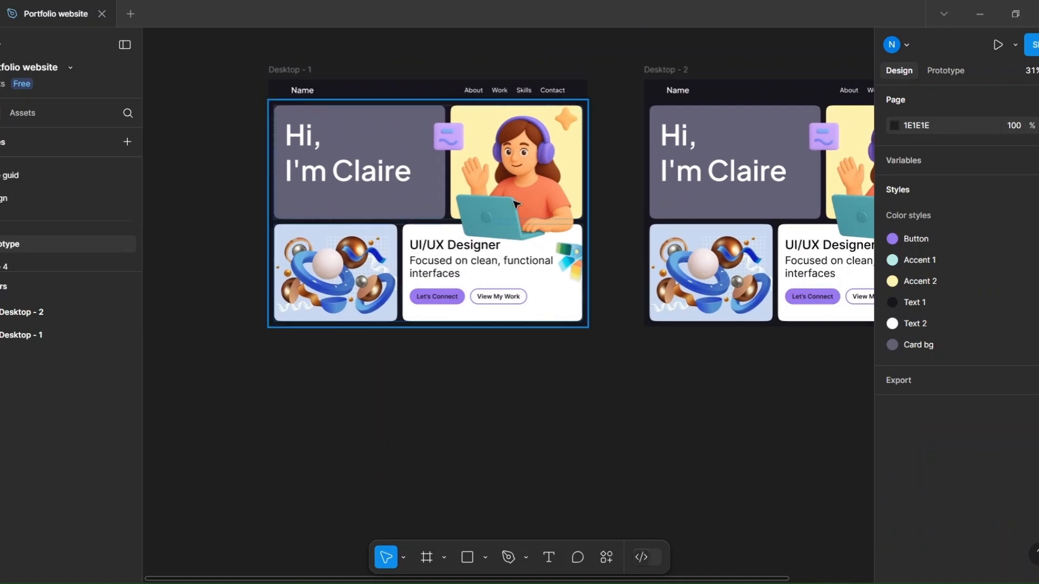
scroll(514, 236, up, 1)
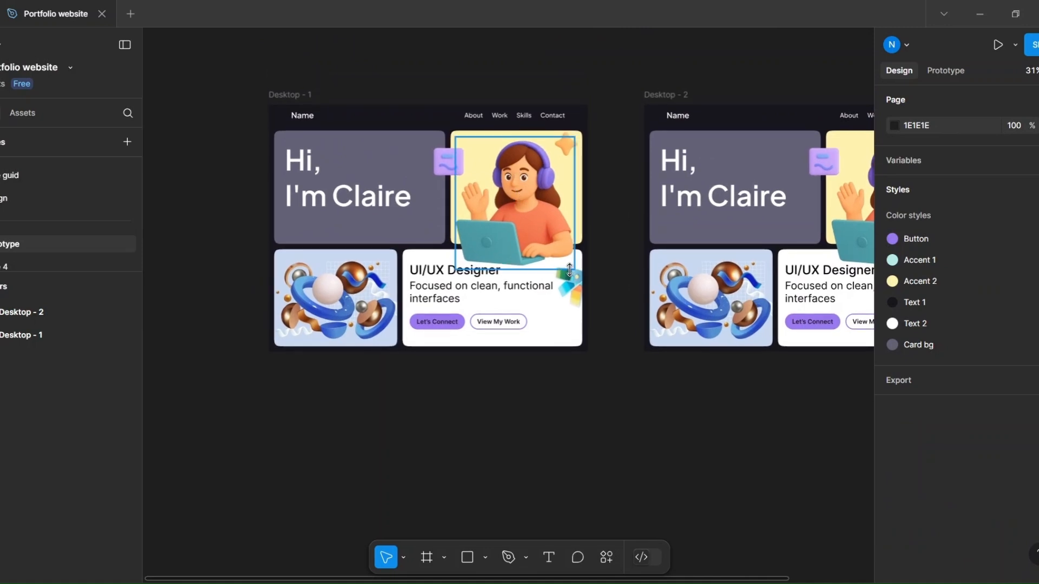
click(570, 270)
drag(572, 269, 514, 235)
- Rotate the orange star in Desktop - 1 to about -85° and the purple icon to about 52°
click(568, 150)
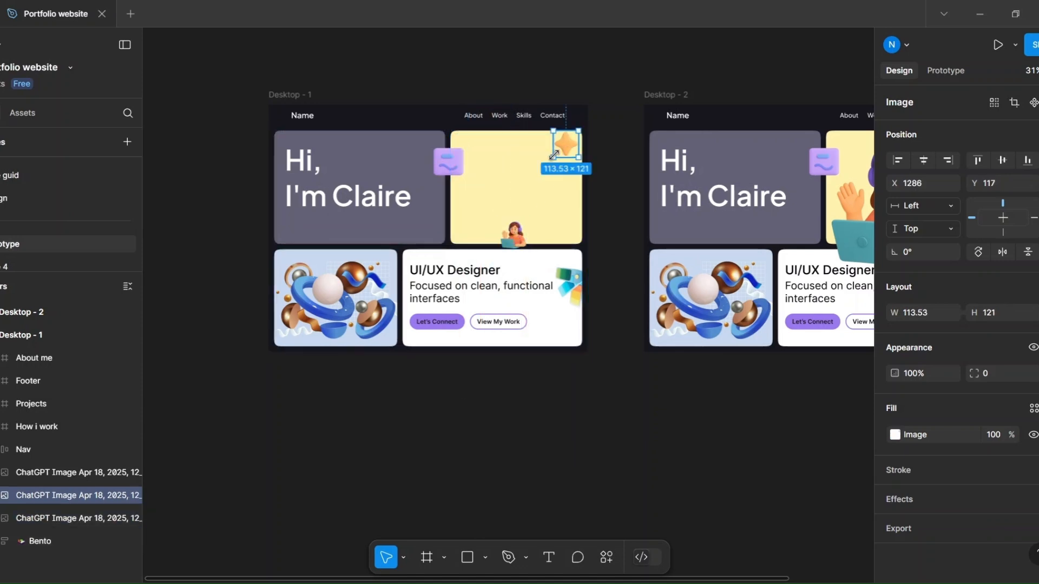
drag(547, 156, 544, 139)
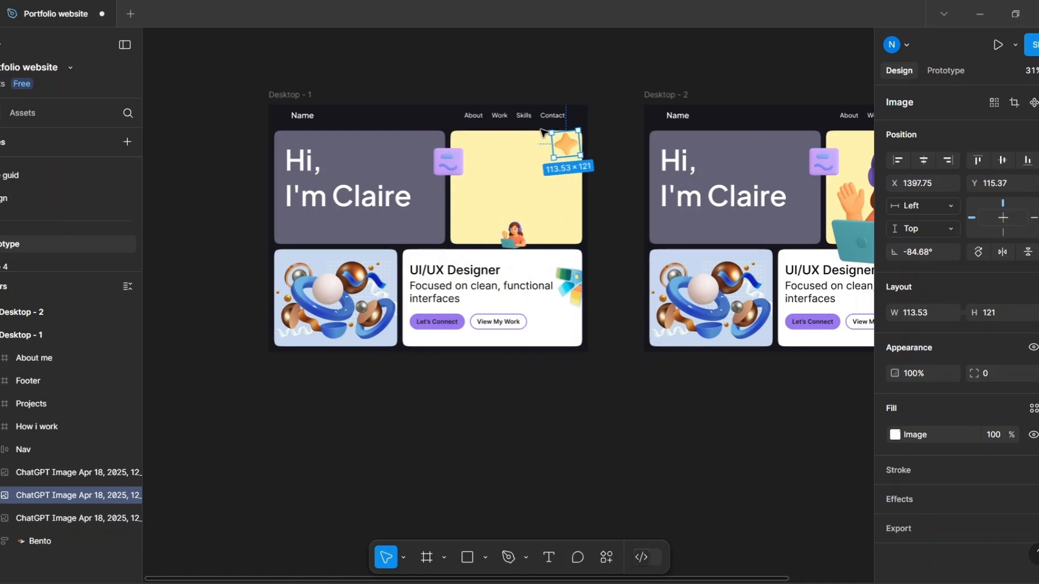
click(455, 156)
drag(470, 143, 448, 129)
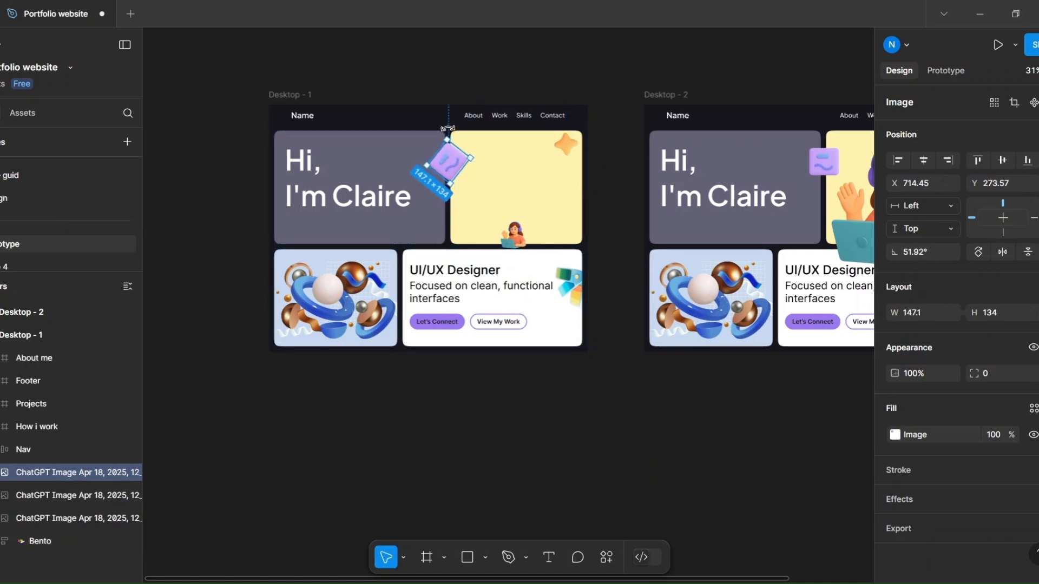
- Set the opacity of the purple icon, woman illustration and star in Desktop - 1 to 0%
shift+click(513, 233)
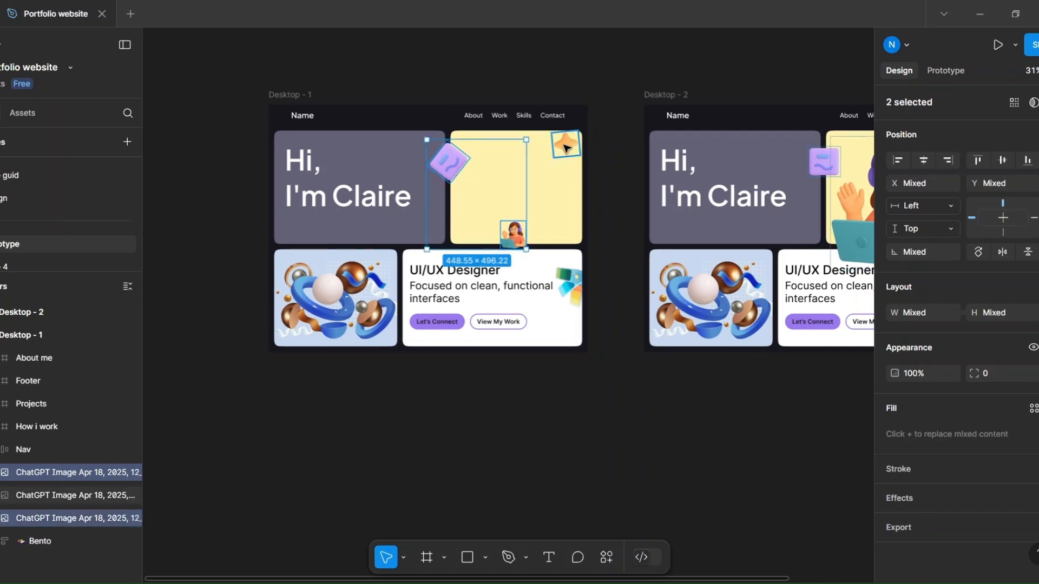
shift+click(565, 147)
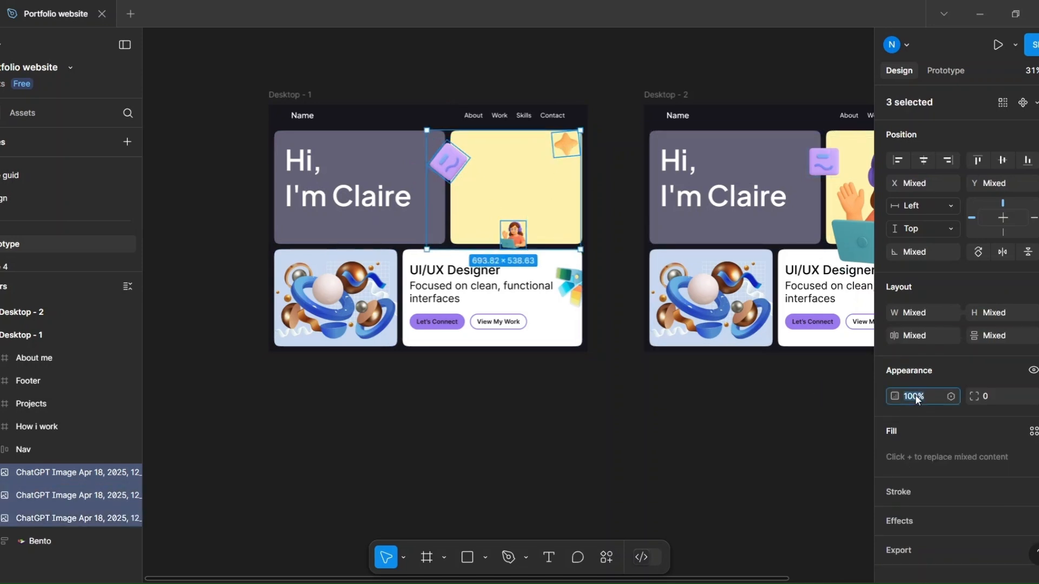
text(0)
key(Return)
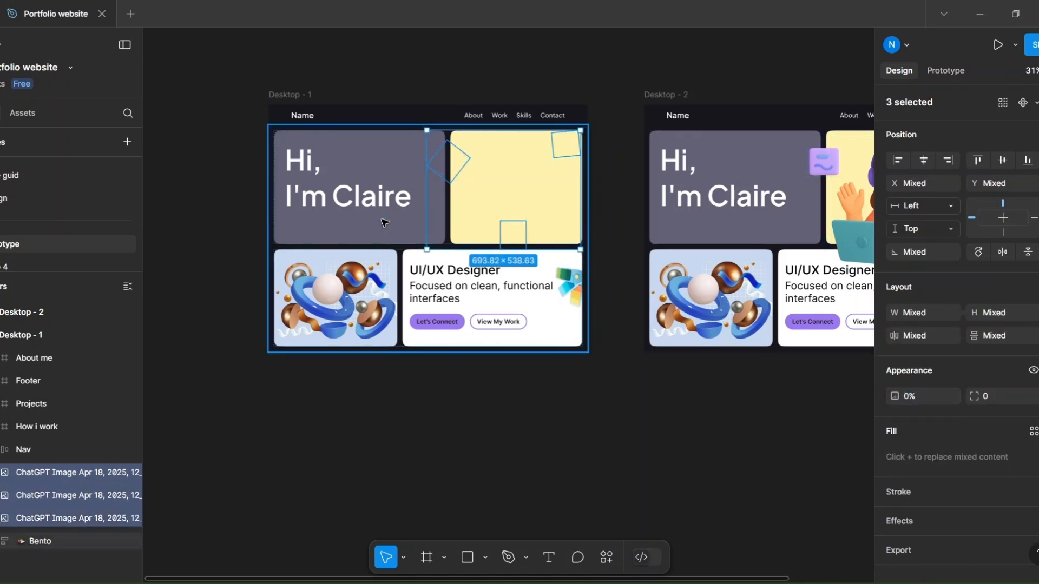
- Move the greeting heading in Desktop - 1 left, fully out of its card, to X -616
double_click(330, 196)
double_click(330, 196)
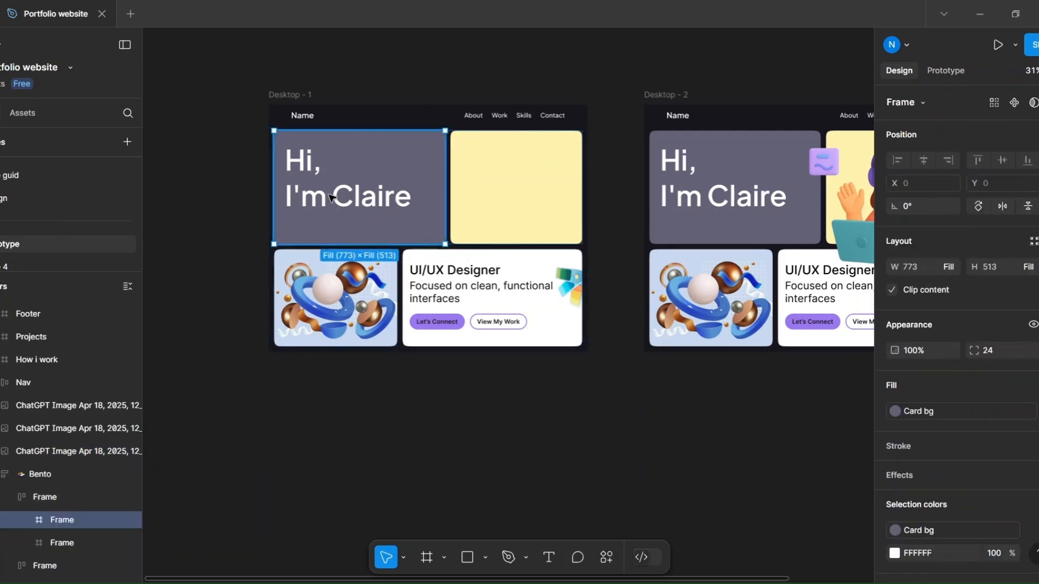
double_click(332, 198)
key(shift+Left)
key(shift+Left)
key(shift+Left)
key(shift+Left)
key(shift+Left)
key(shift+Left)
key(shift+Left)
key(shift+Left)
key(shift+Left)
key(shift+Left)
key(shift+Left)
key(shift+Left)
key(shift+Left)
key(shift+Left)
key(shift+Left)
key(shift+Left)
key(shift+Left)
key(shift+Left)
key(shift+Left)
key(shift+Left)
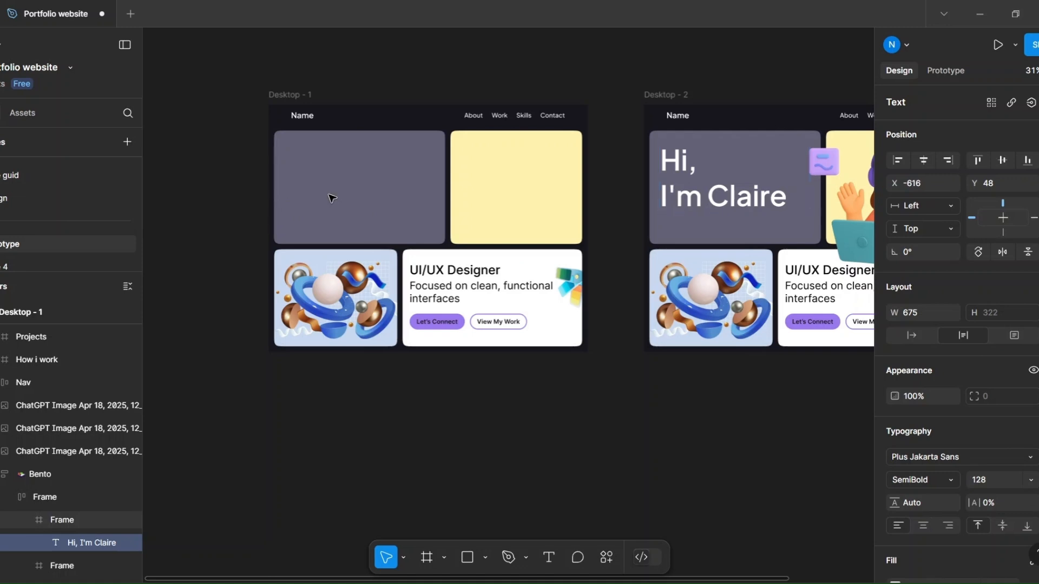
- Set the opacity of the 3D shapes image card in Desktop - 1 to 0%
click(368, 291)
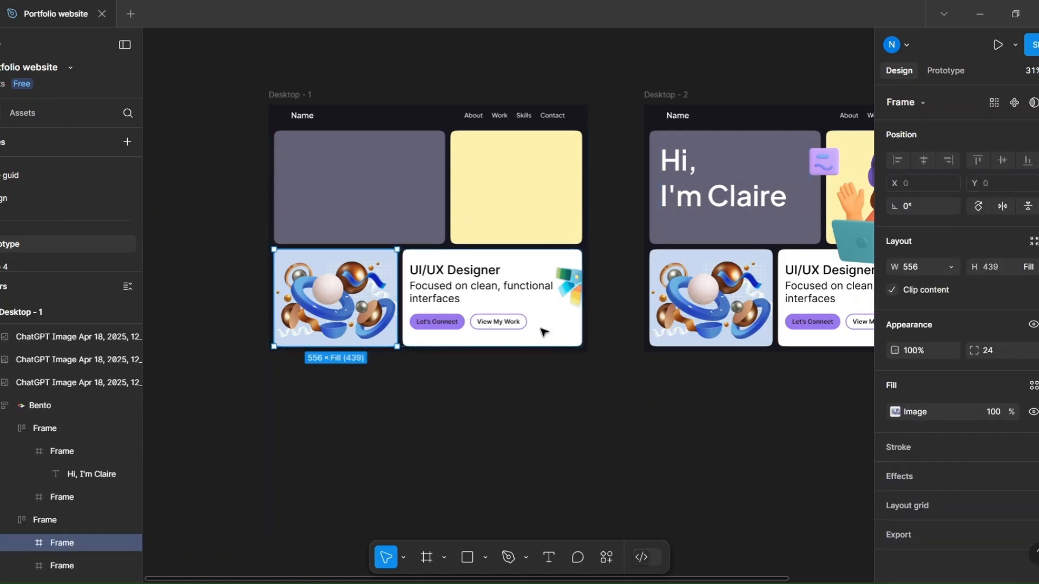
click(916, 353)
text(0)
key(Return)
- Move the "UI/UX Designer" heading and its description in Desktop - 1 straight up, out of the white card
double_click(456, 284)
shift+click(462, 267)
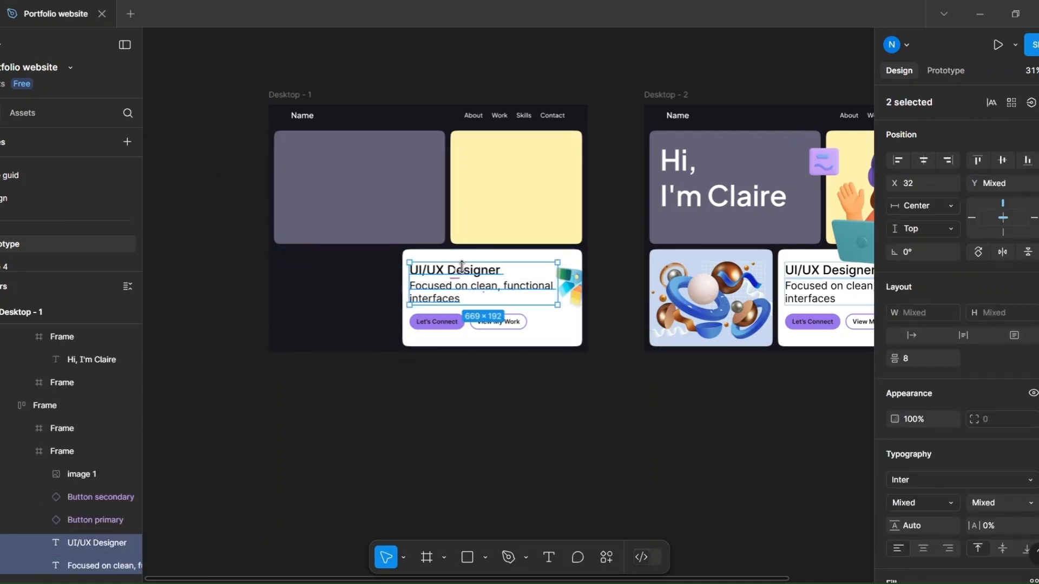
key(shift+Up)
key(shift+Up)
key(shift+Up)
key(shift+Up)
key(shift+Up)
key(shift+Up)
key(shift+Up)
key(shift+Up)
key(shift+Up)
key(shift+Up)
key(shift+Up)
key(shift+Up)
key(shift+Up)
key(shift+Up)
key(shift+Up)
key(shift+Up)
key(shift+Up)
key(shift+Up)
key(shift+Up)
key(shift+Up)
key(shift+Up)
key(shift+Up)
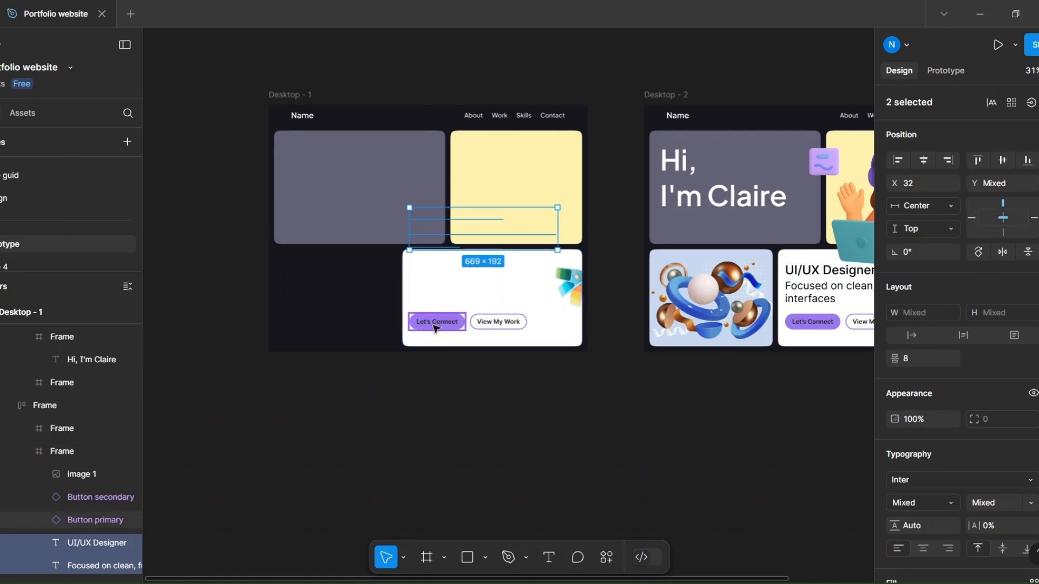
- Move the "Let's Connect" and "View My Work" buttons in Desktop - 1 down below the white card to Y 491
click(422, 323)
shift+click(479, 323)
key(shift+Down)
key(shift+Down)
key(shift+Down)
key(shift+Down)
key(shift+Down)
key(shift+Down)
key(shift+Down)
key(shift+Down)
key(shift+Down)
key(shift+Down)
key(shift+Down)
key(shift+Down)
key(shift+Down)
key(shift+Down)
key(shift+Down)
key(shift+Down)
key(shift+Down)
key(shift+Down)
key(shift+Down)
key(shift+Down)
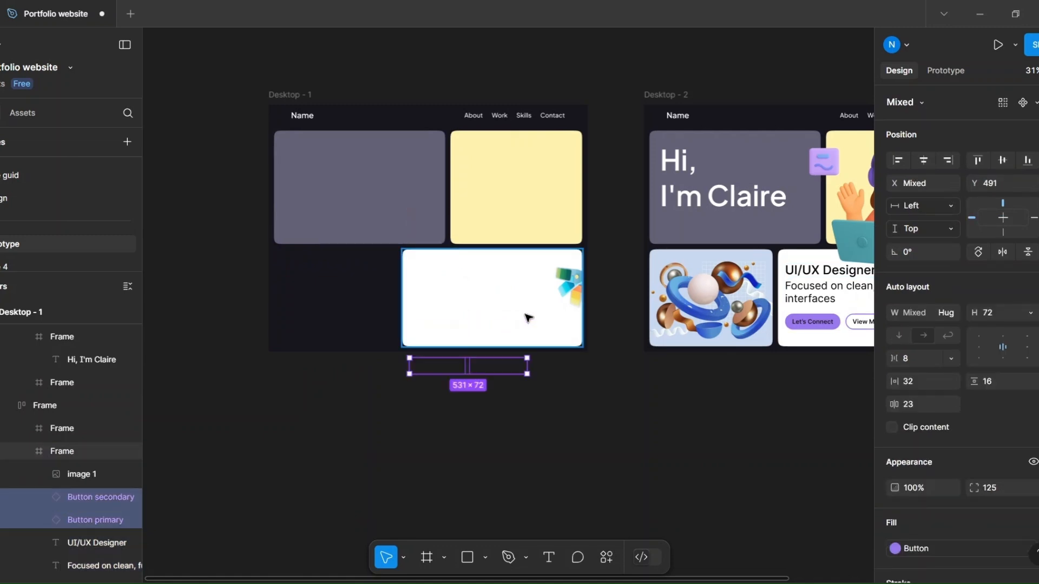
- Rotate the colour swatch image in the white card to about 104° and shift it right to X about 714
click(559, 296)
drag(532, 296, 538, 265)
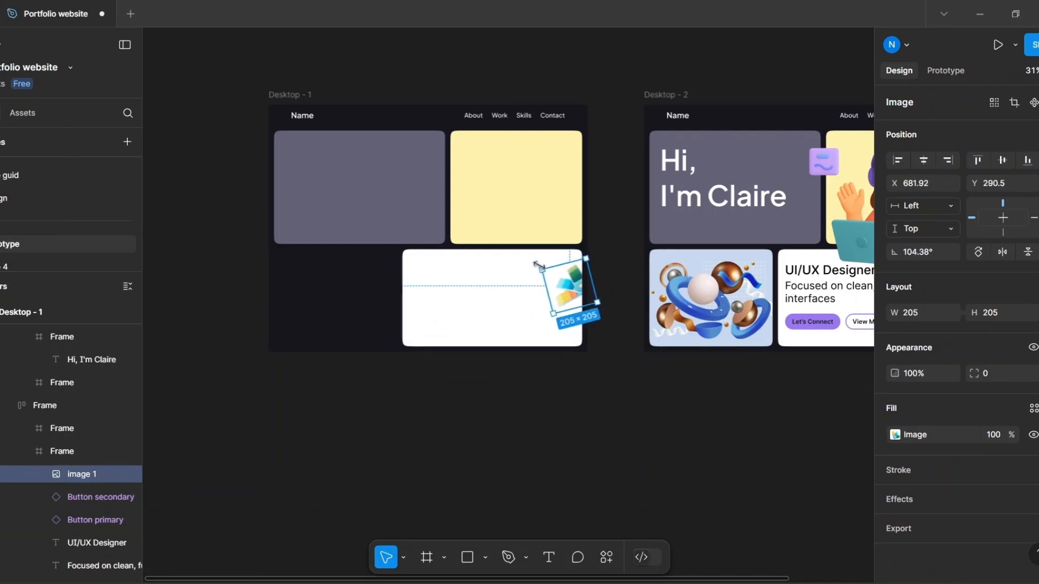
key(shift+Right)
key(shift+Right)
key(shift+Right)
key(shift+Right)
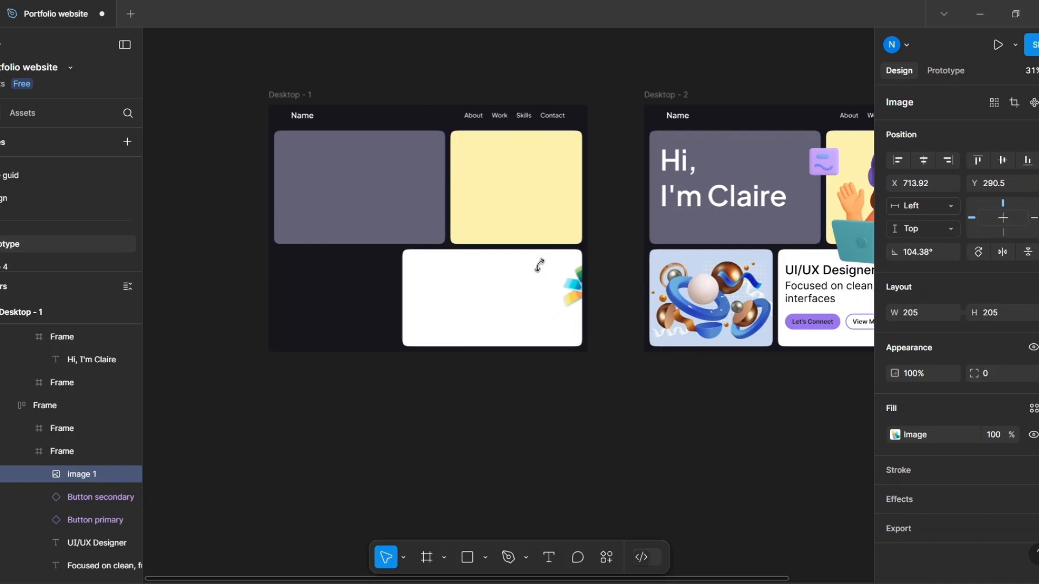
click(443, 431)
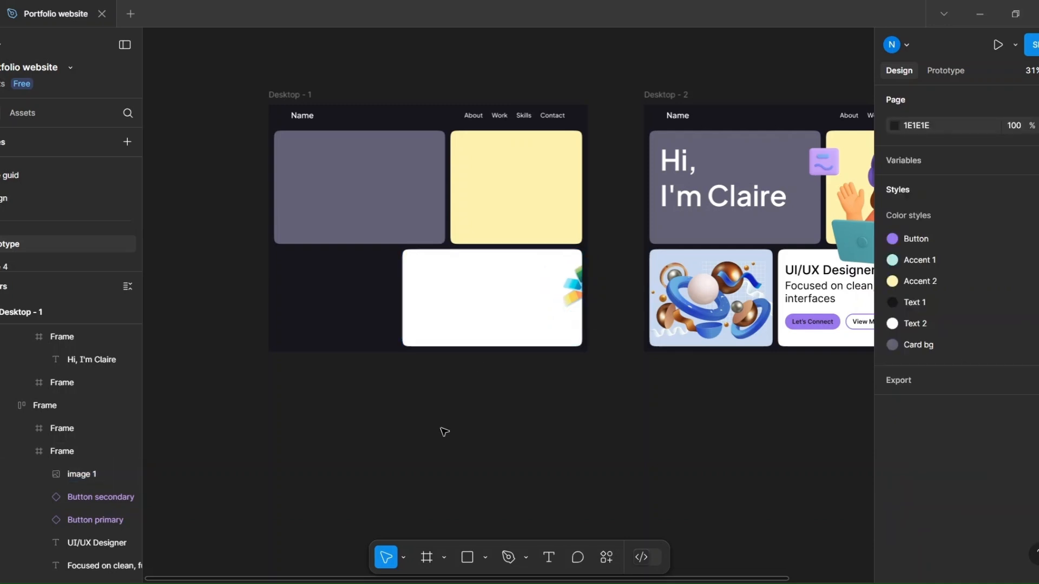
- Create a prototype connection from Desktop - 1 to Desktop - 2 that triggers after a 500 ms delay
click(944, 71)
click(306, 96)
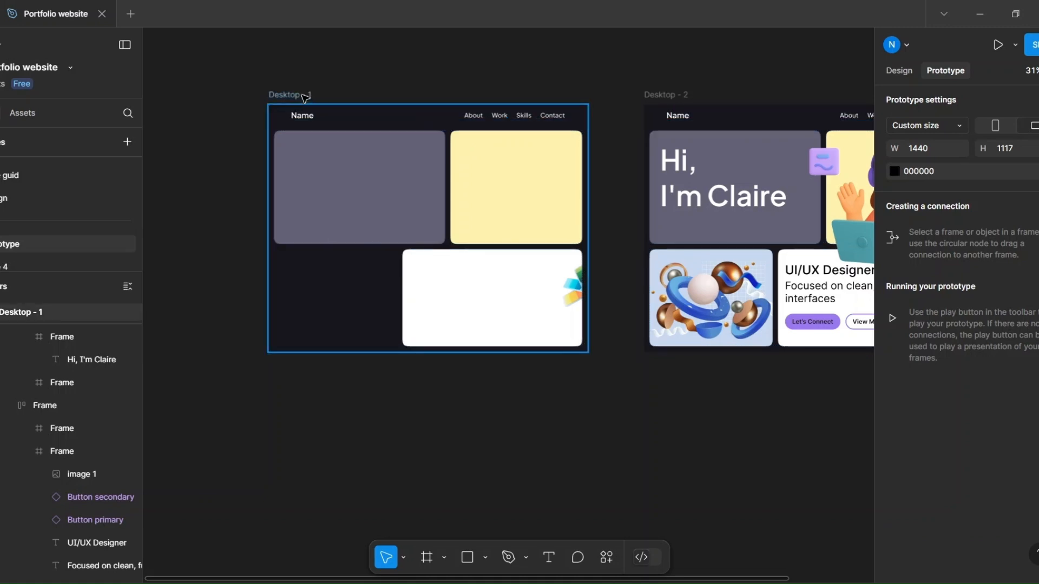
click(325, 125)
drag(586, 227, 680, 229)
drag(651, 269, 640, 180)
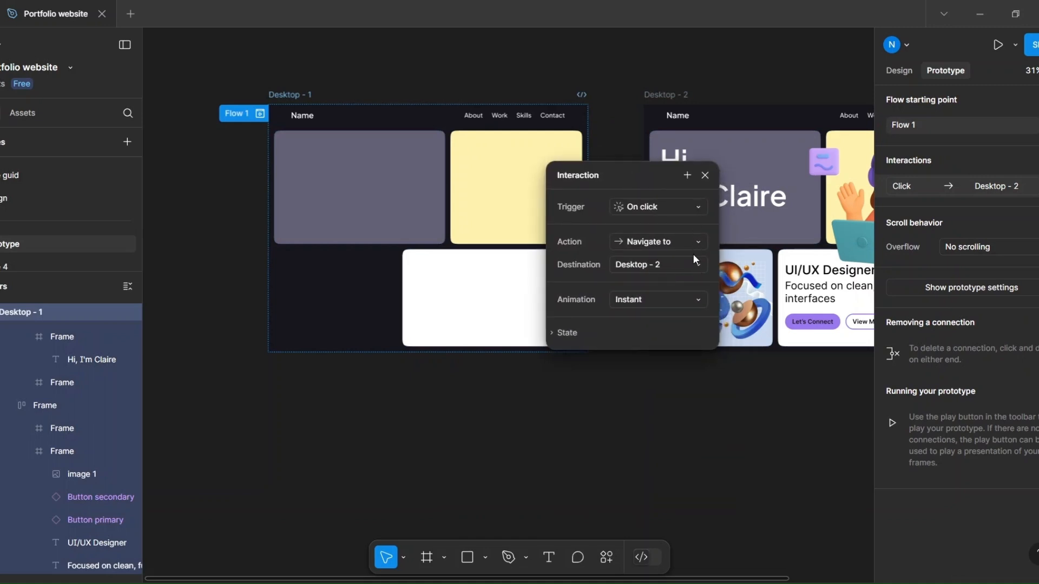
click(697, 210)
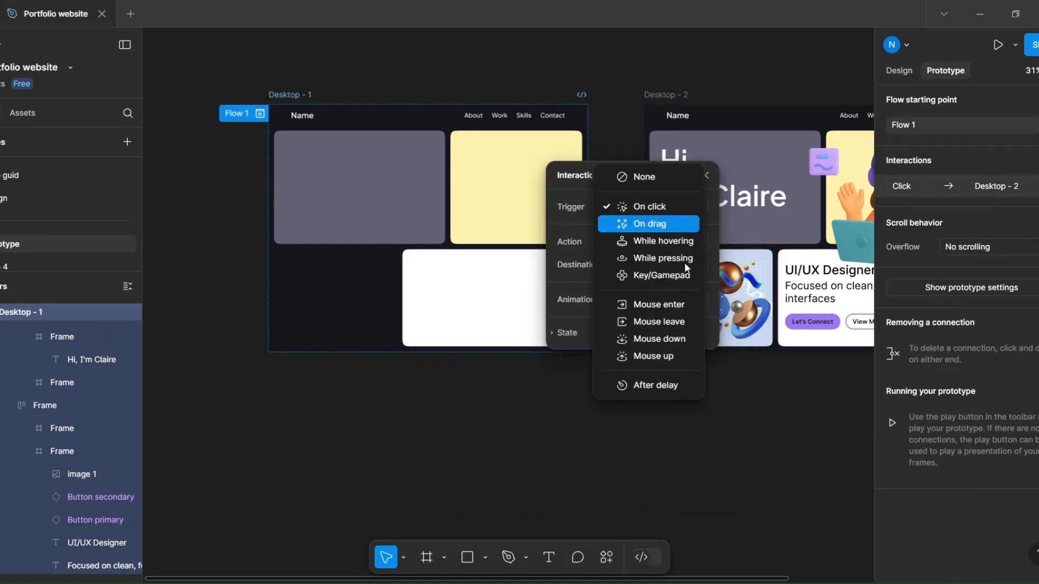
click(674, 385)
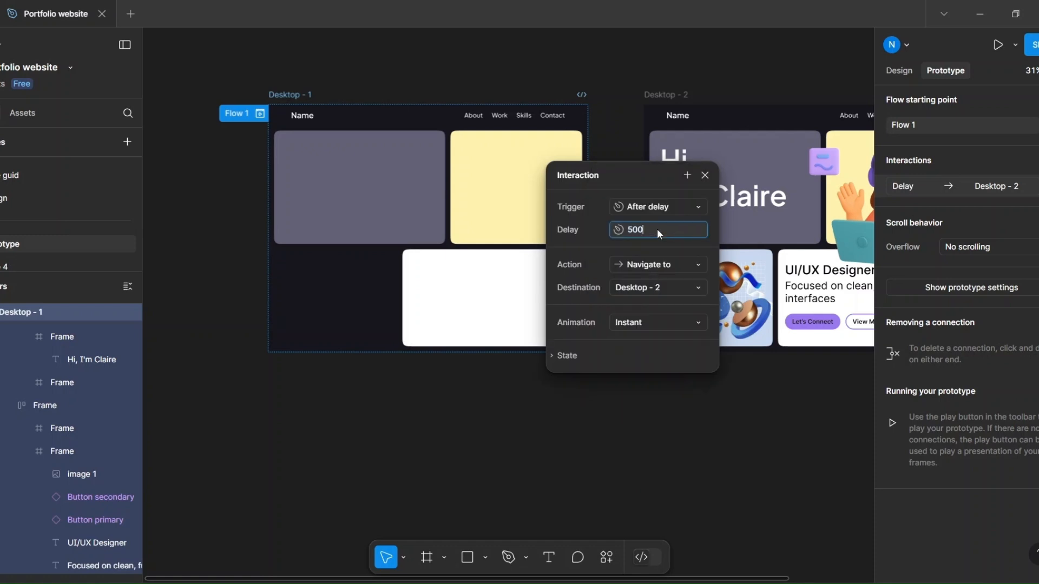
- Set the connection's animation to Smart animate with the Slow curve and a duration of 1000 ms
click(695, 322)
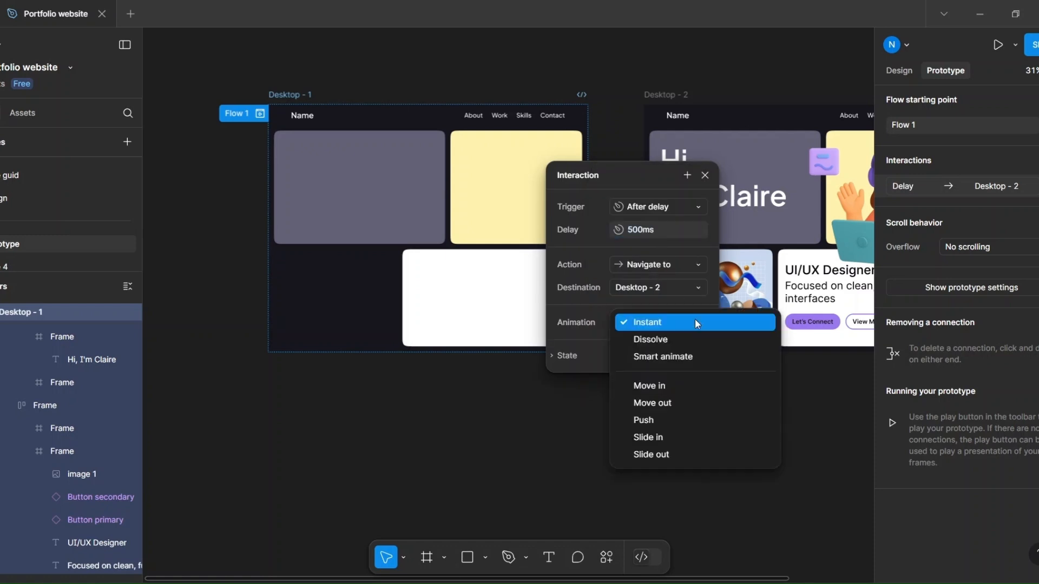
click(687, 357)
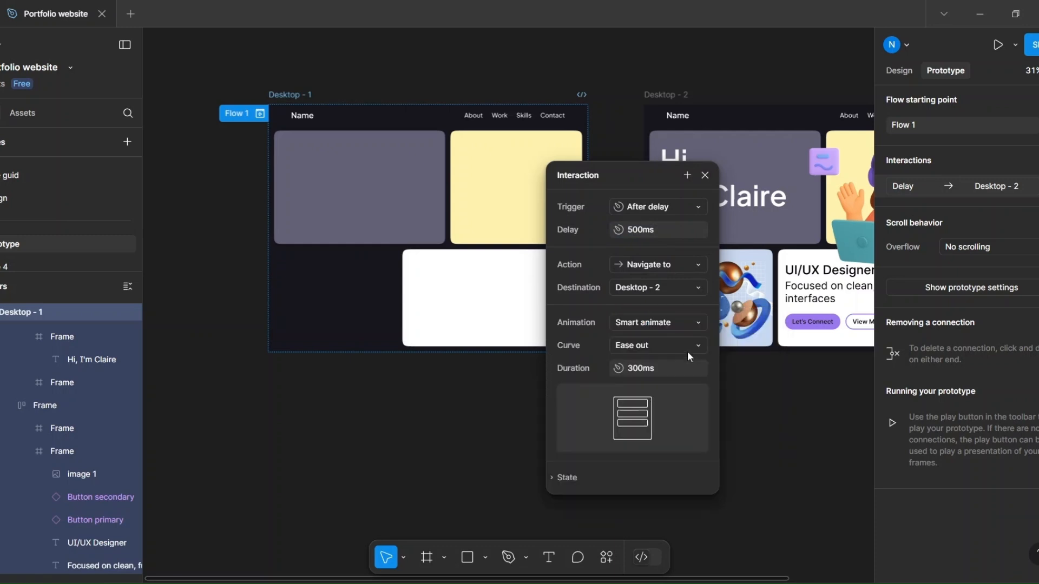
click(696, 343)
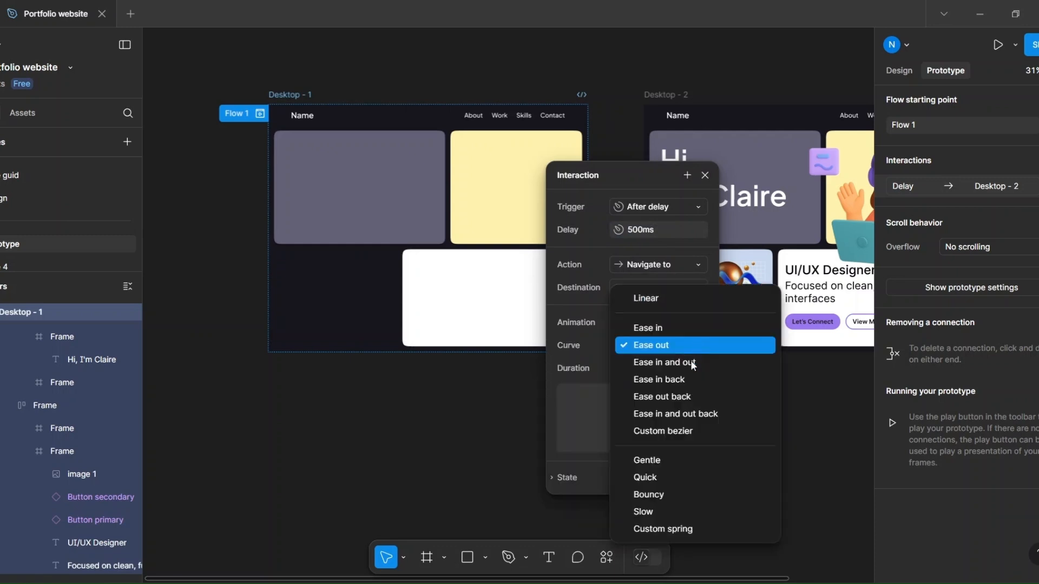
click(650, 510)
click(659, 366)
text(1000)
click(713, 386)
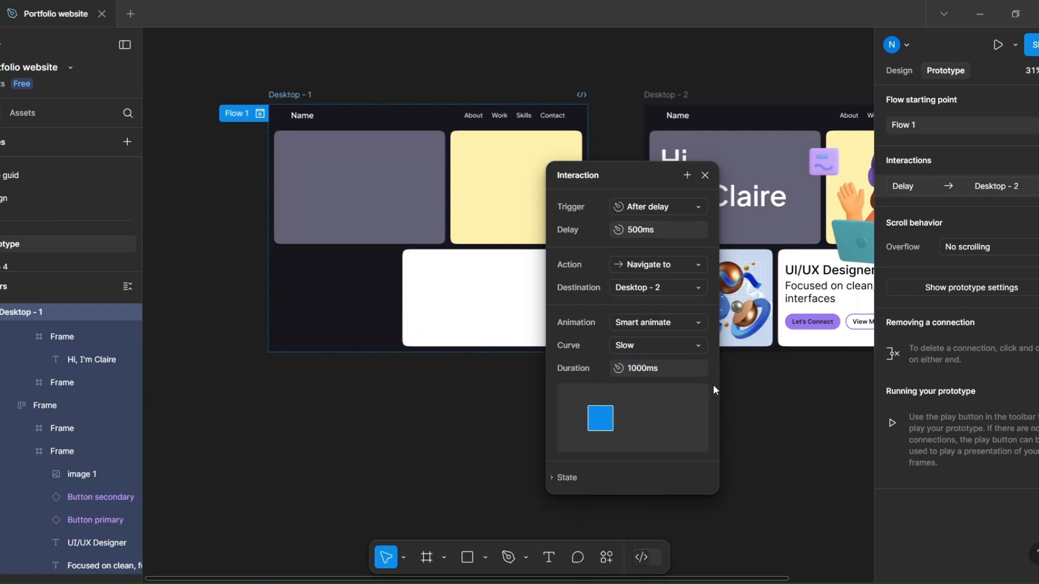
click(704, 175)
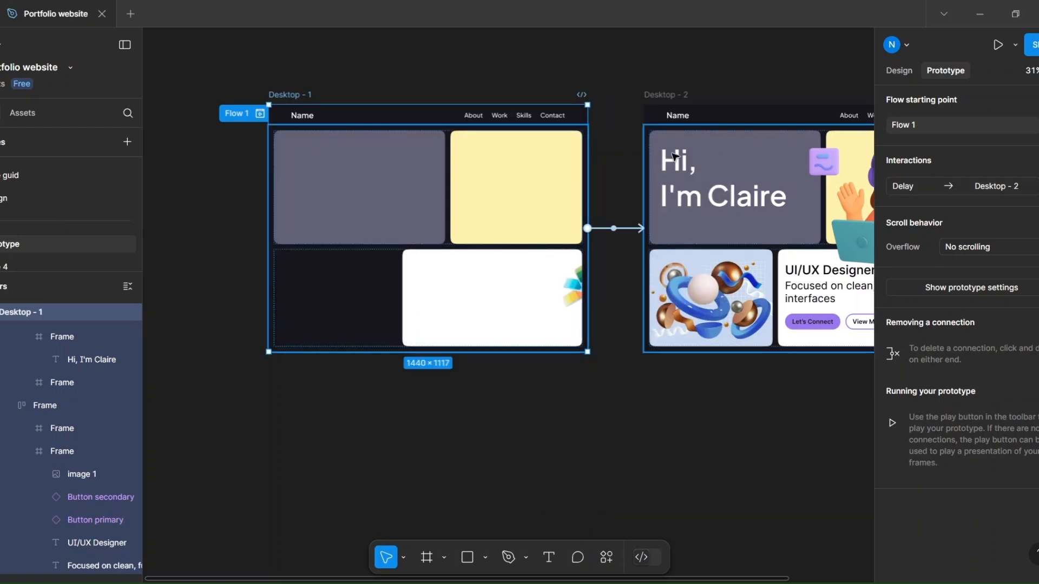
- Preview the Flow 1 prototype, restart it to replay the hero animation, and close the preview
click(260, 113)
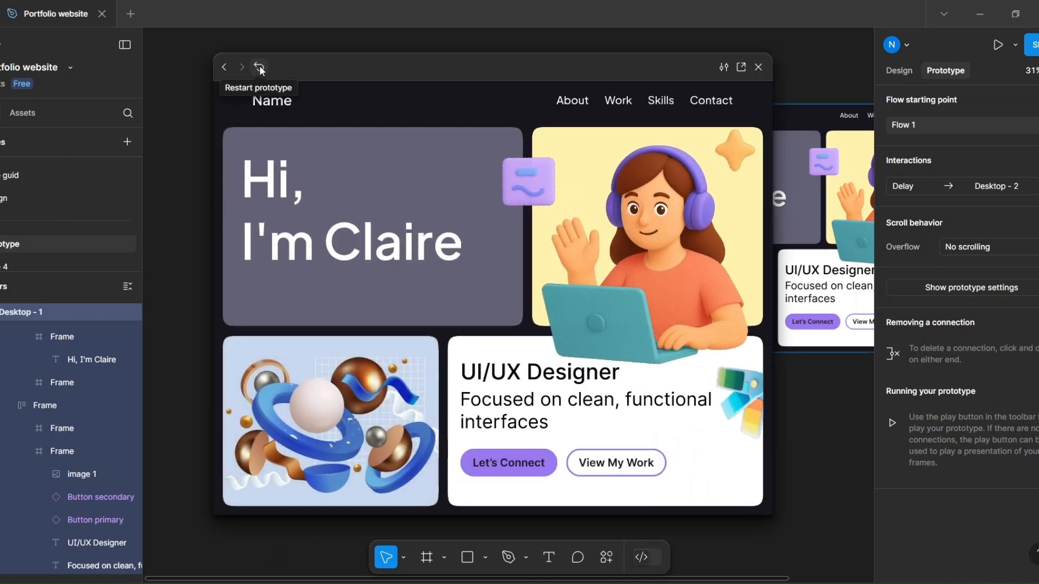
click(261, 69)
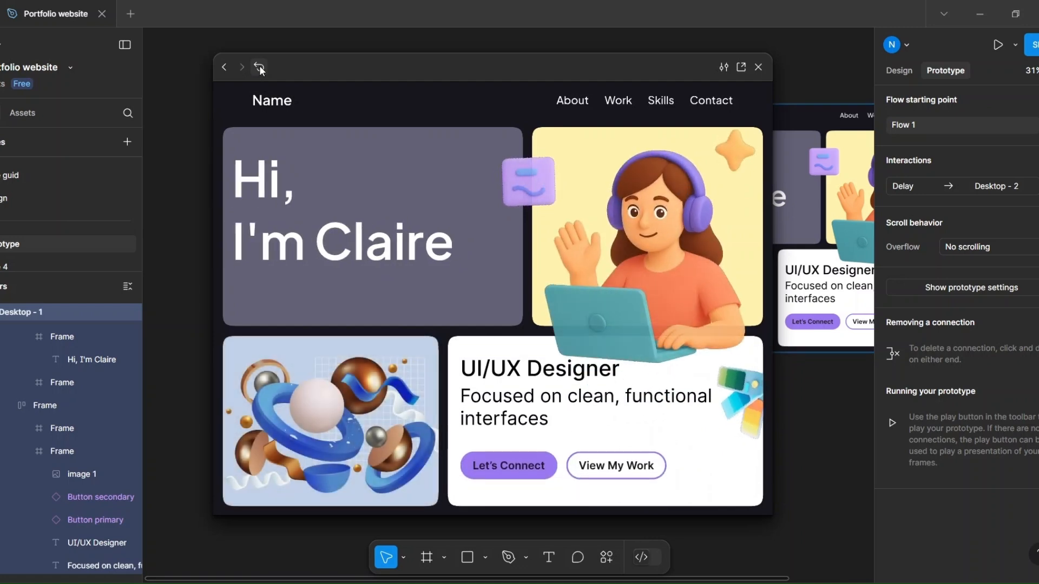
click(757, 67)
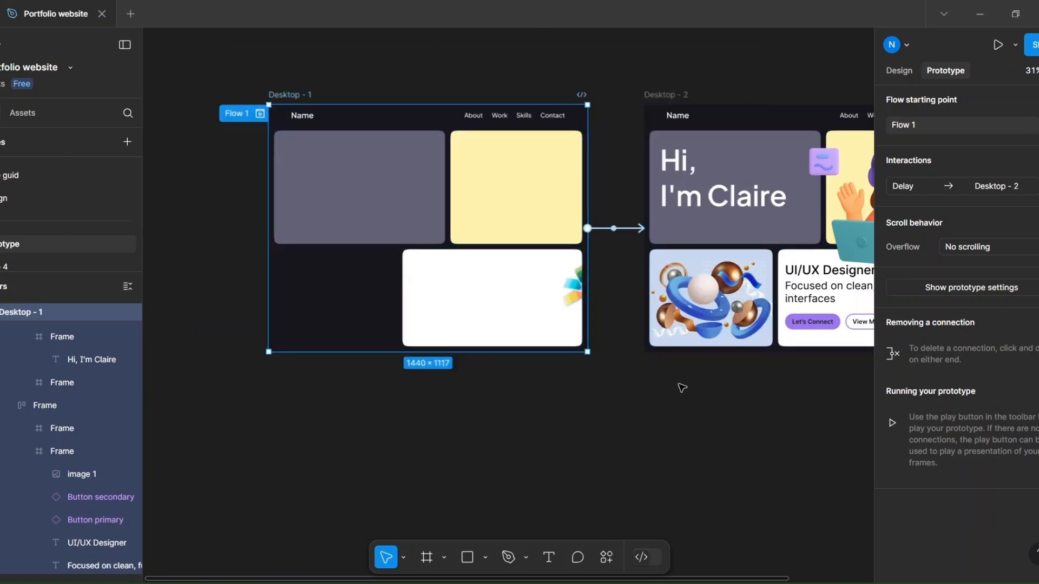
- Duplicate the Desktop - 2 frame and place the copy beside it, aligned at the same height
click(758, 397)
drag(760, 399, 480, 393)
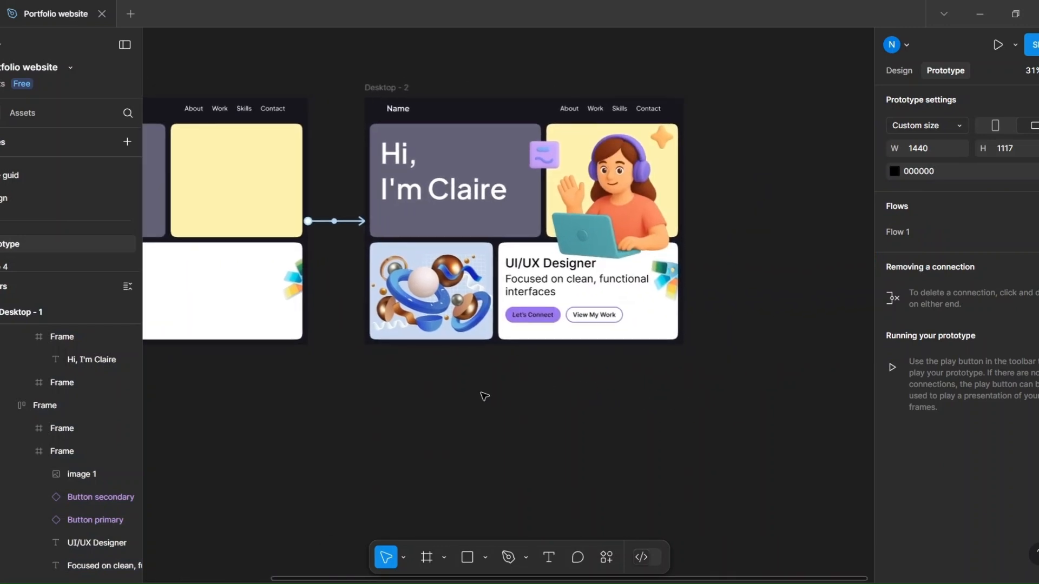
key(alt+8)
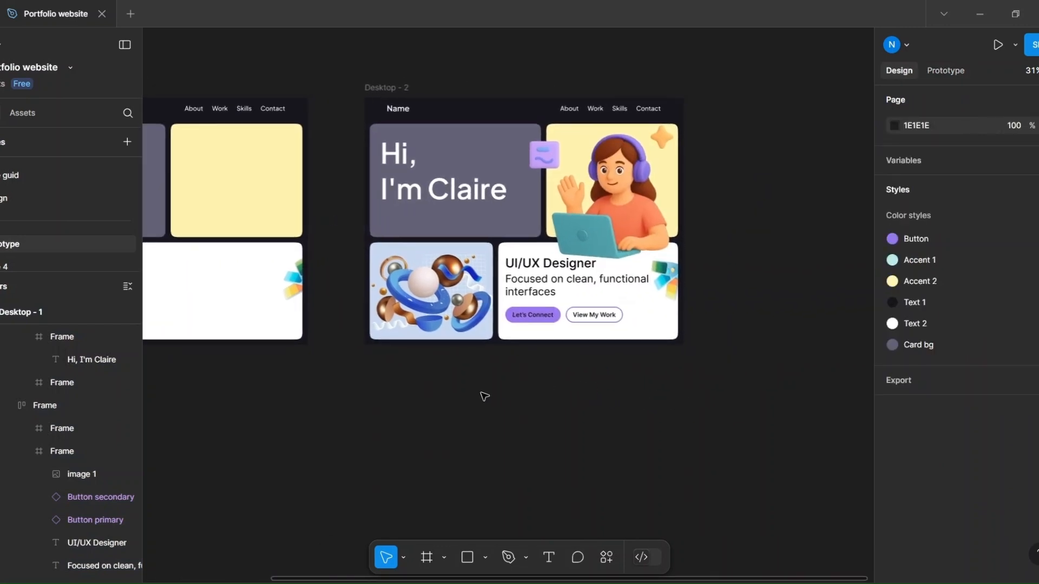
click(387, 90)
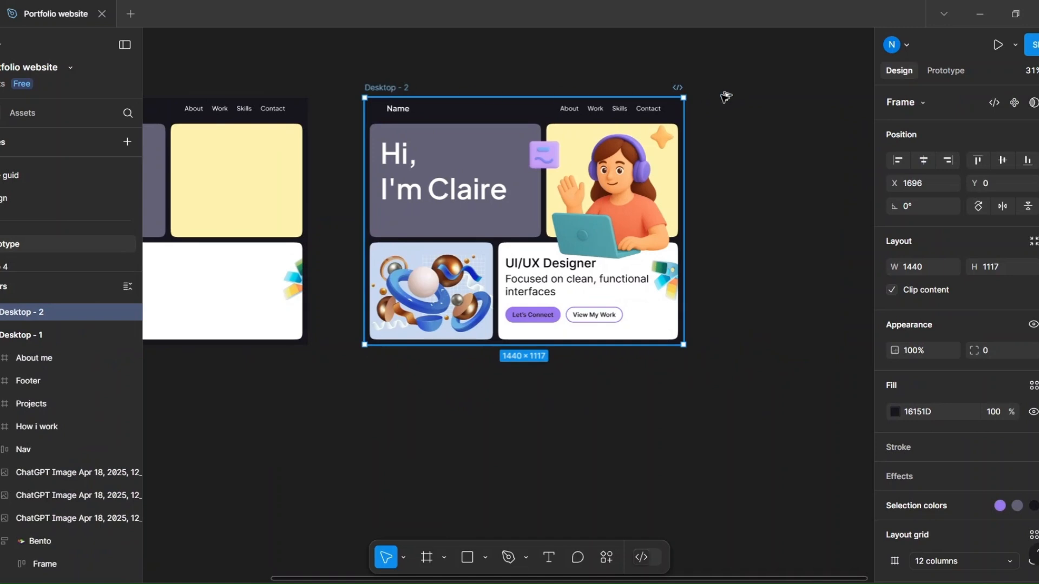
key(ctrl+d)
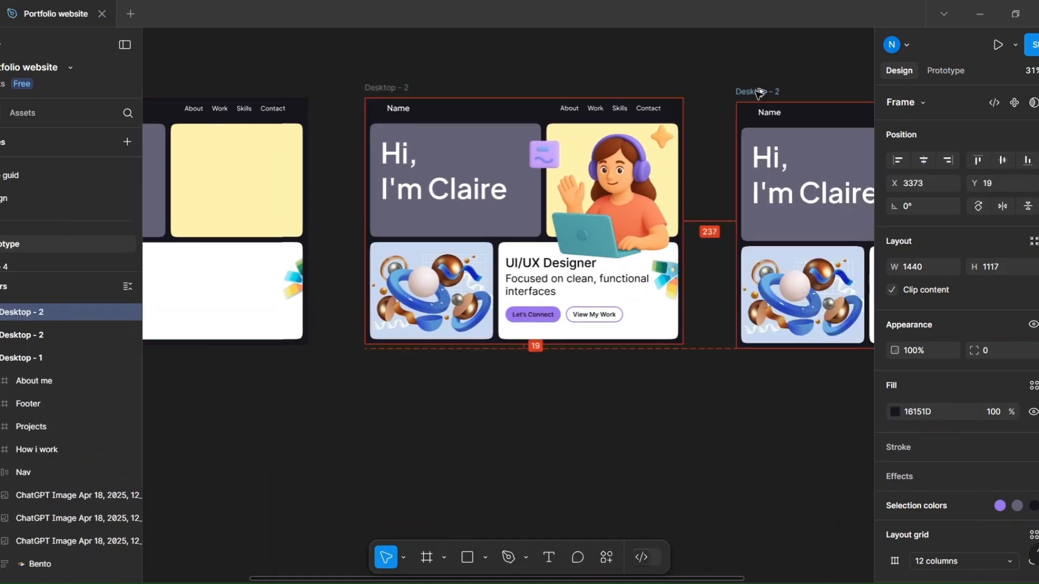
- Extend Desktop - 2 downward to include its About Me section and shrink the illustration there to about 127 × 154
click(409, 86)
scroll(660, 330, down, 3)
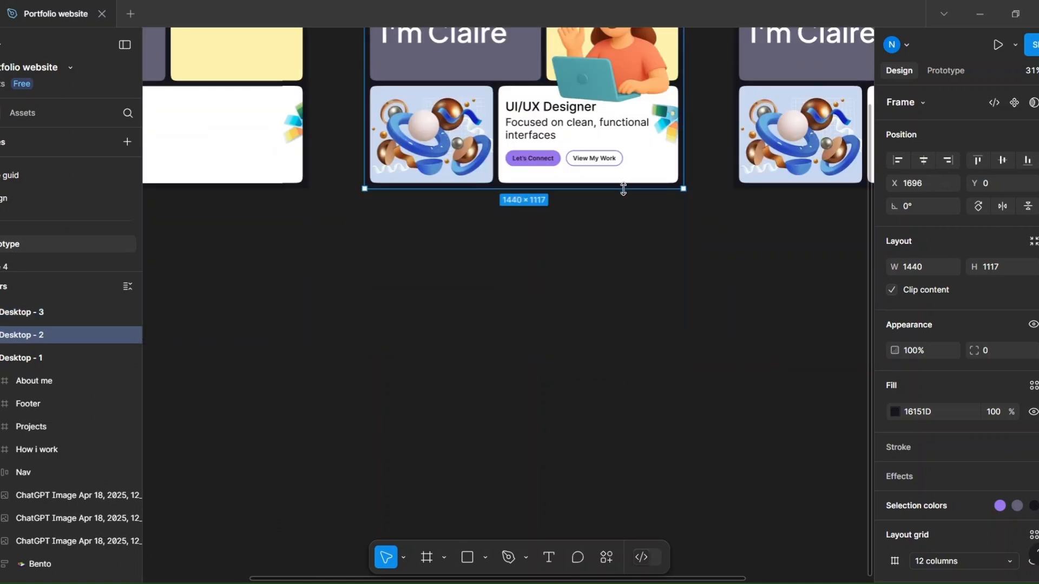
drag(623, 189, 642, 396)
click(622, 260)
click(622, 260)
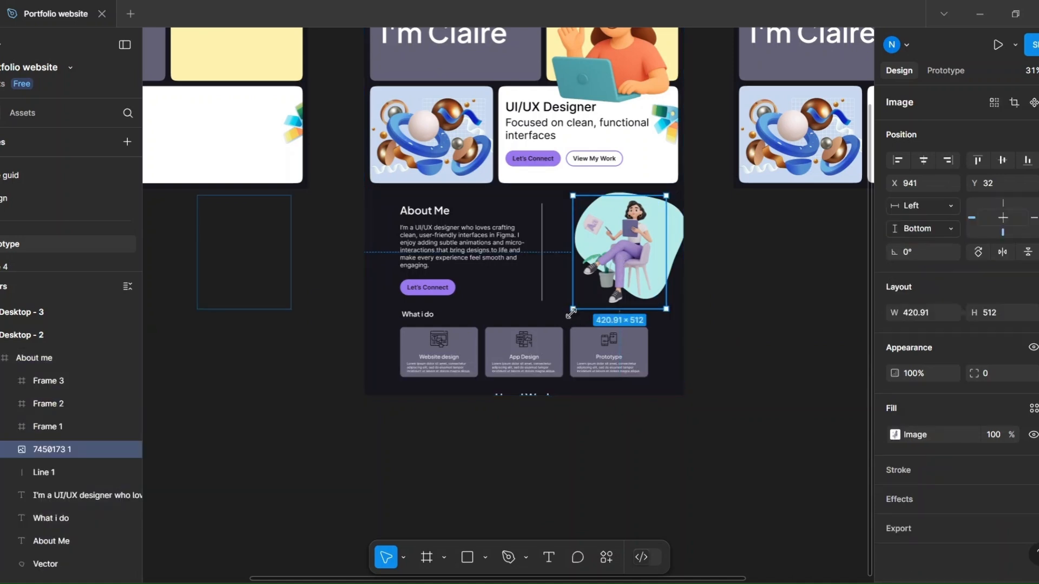
drag(583, 295, 649, 229)
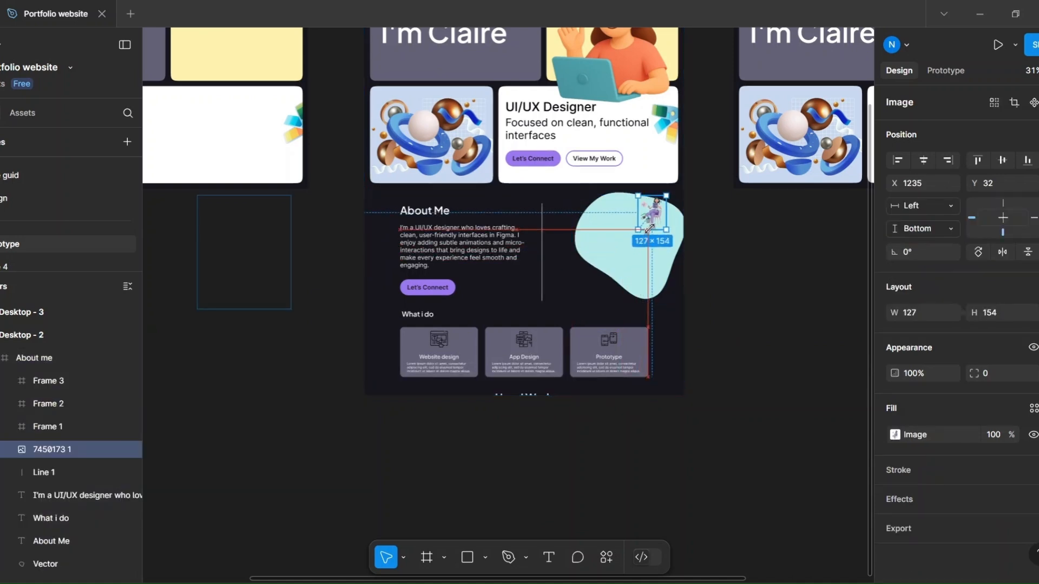
- Tuck the turquoise blob and the shrunken illustration against the right edge of Desktop - 2's About Me section
click(622, 276)
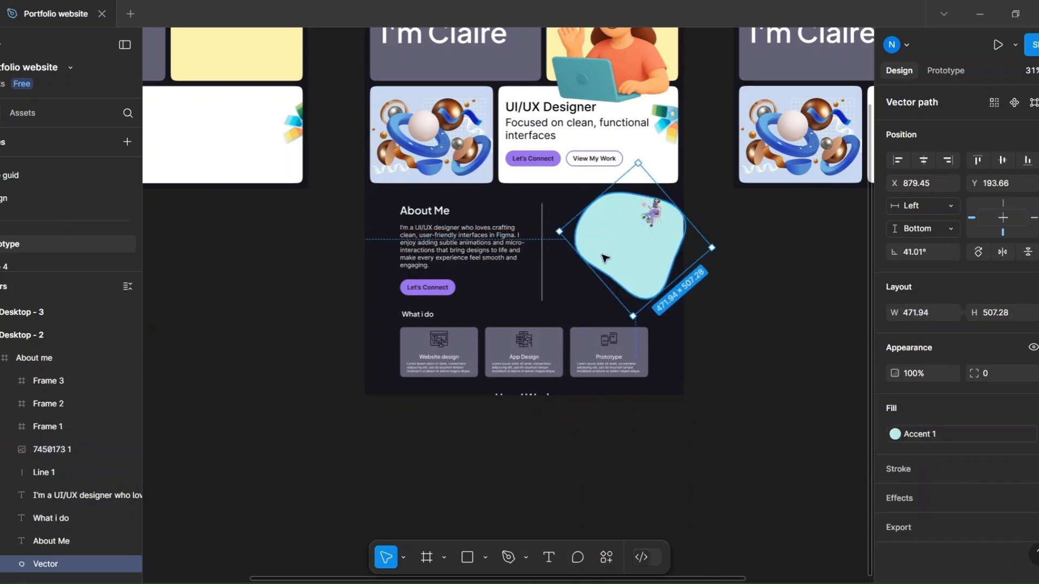
drag(593, 230, 669, 246)
click(653, 218)
- Move the About Me heading, paragraph and Let's Connect button left together, mostly out of the frame, to X -472
click(411, 238)
shift+click(432, 211)
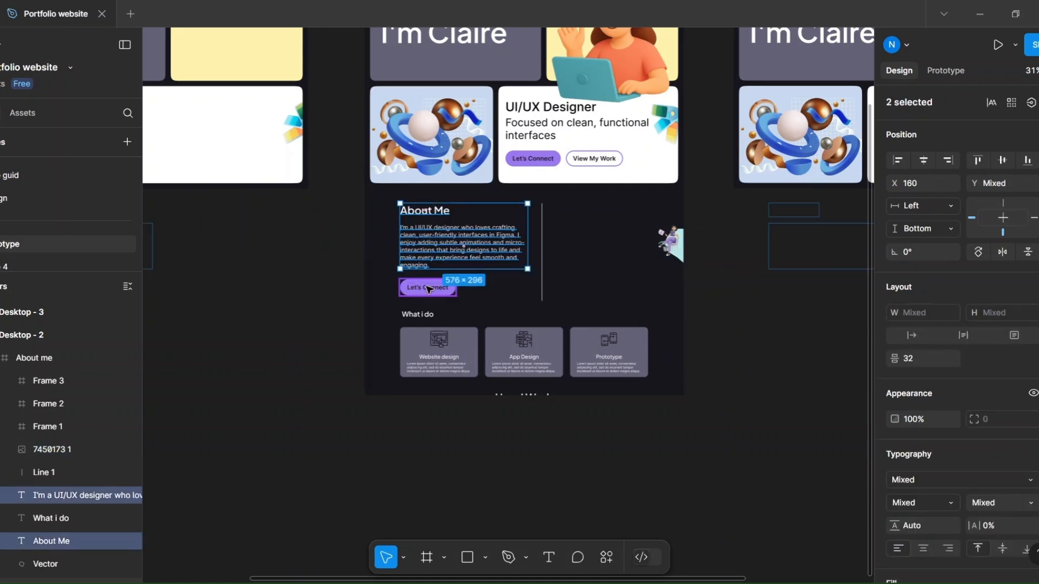
shift+click(429, 288)
drag(430, 288, 429, 290)
key(shift+Left)
key(shift+Left)
key(shift+Left)
key(shift+Left)
key(shift+Left)
key(shift+Left)
key(shift+Left)
key(shift+Left)
key(shift+Left)
key(shift+Left)
key(shift+Left)
key(shift+Left)
key(shift+Left)
key(shift+Left)
key(shift+Left)
key(shift+Left)
key(shift+Left)
key(shift+Left)
key(shift+Left)
key(shift+Left)
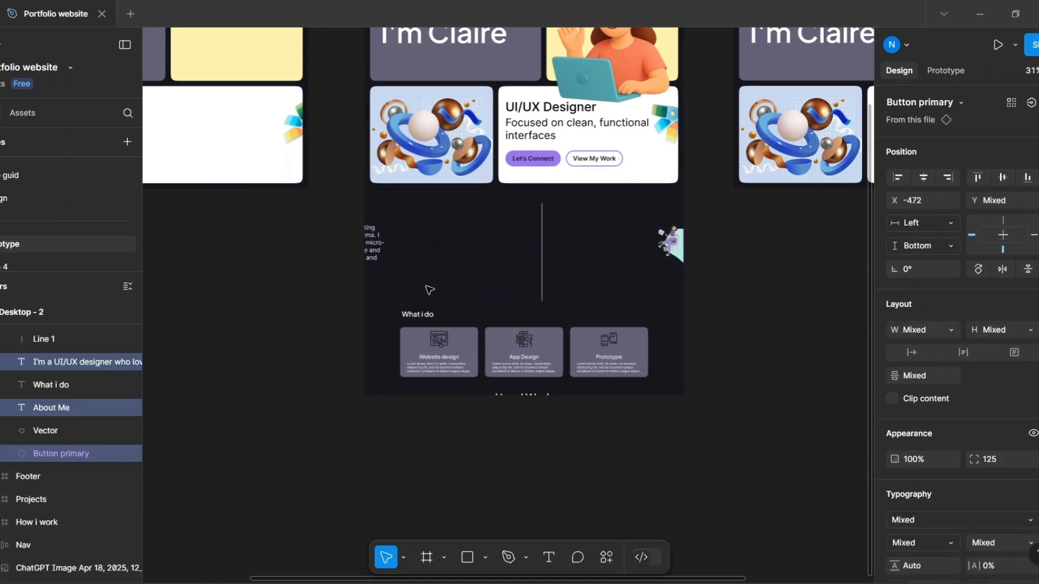
- Move the Website design, App Design and Prototype cards left together until they are mostly outside the Desktop - 2 frame
click(478, 350)
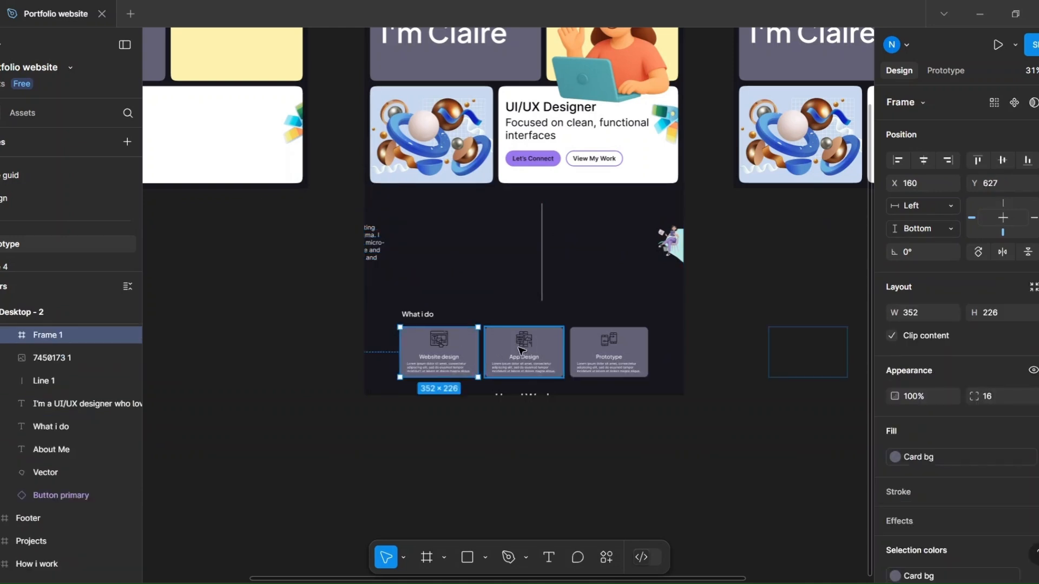
shift+click(522, 352)
shift+click(599, 345)
key(shift+Left)
key(shift+Left)
key(shift+Left)
key(shift+Left)
key(shift+Left)
key(shift+Left)
key(shift+Left)
key(shift+Left)
key(shift+Left)
key(shift+Left)
key(shift+Left)
key(shift+Left)
key(shift+Left)
key(shift+Left)
key(shift+Left)
key(shift+Left)
key(shift+Left)
key(shift+Left)
key(shift+Left)
key(shift+Left)
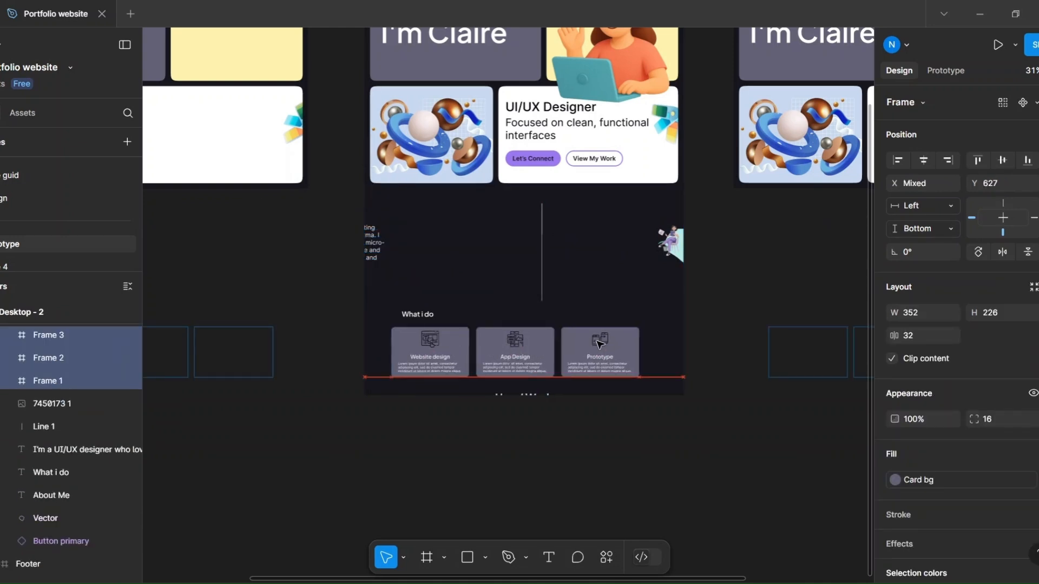
key(shift+Left)
key(shift+Left)
key(shift+Left)
key(shift+Left)
key(shift+Left)
key(shift+Left)
key(shift+Left)
key(shift+Left)
key(shift+Left)
key(shift+Left)
key(shift+Left)
key(shift+Left)
key(shift+Left)
key(shift+Left)
key(shift+Left)
key(shift+Left)
key(shift+Left)
key(shift+Left)
key(shift+Left)
key(shift+Left)
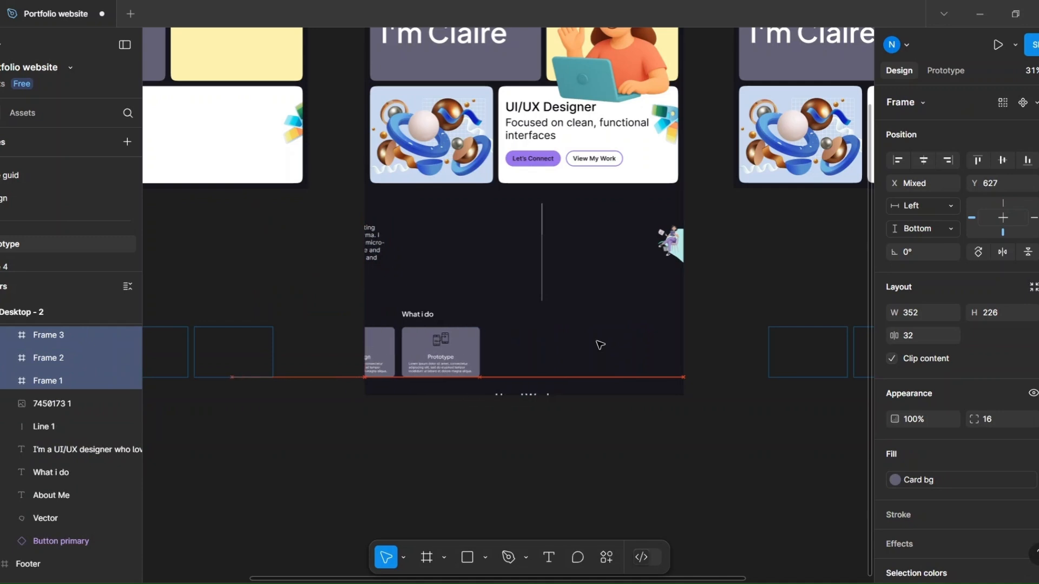
- Move the vertical divider line in the About Me section down to Y 419
click(543, 291)
key(shift+Down)
key(shift+Down)
key(shift+Down)
key(shift+Down)
key(shift+Down)
key(shift+Down)
key(Down)
key(Down)
key(Down)
key(Down)
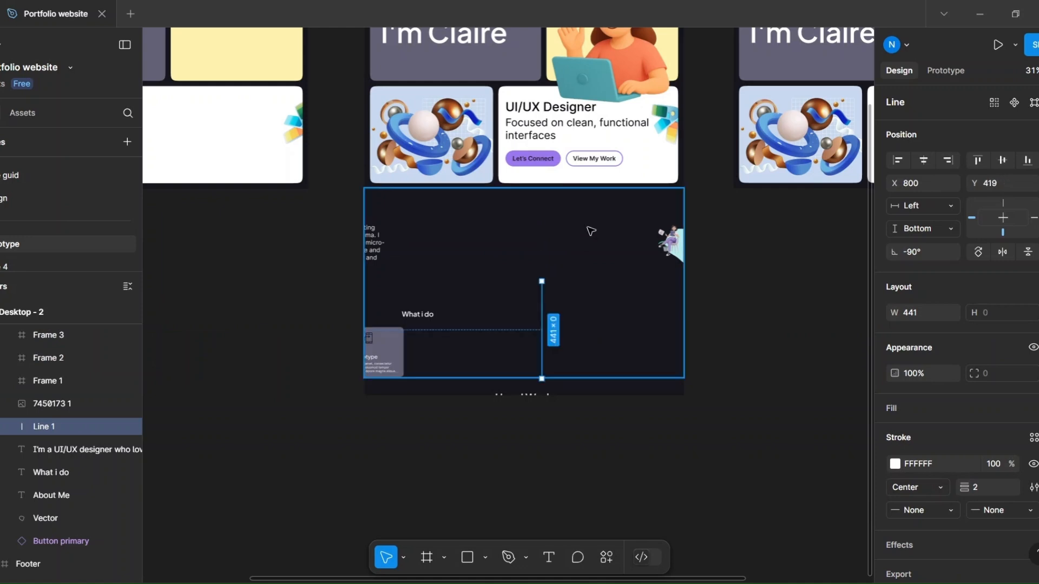
- Shorten the Desktop - 2 frame to 1117 high so it ends just below the hero section
scroll(588, 238, down, 5)
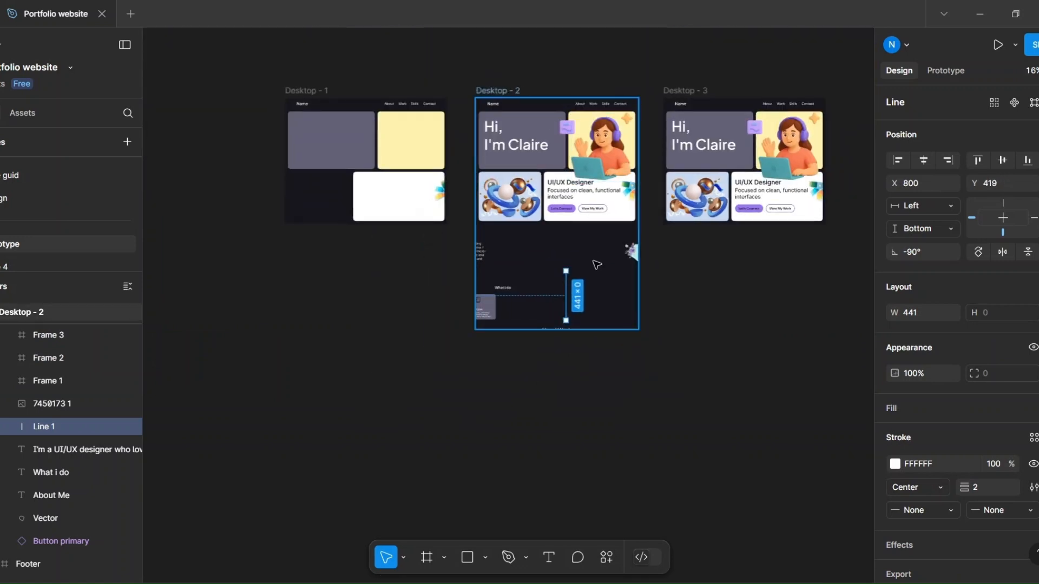
click(610, 320)
drag(614, 296, 619, 224)
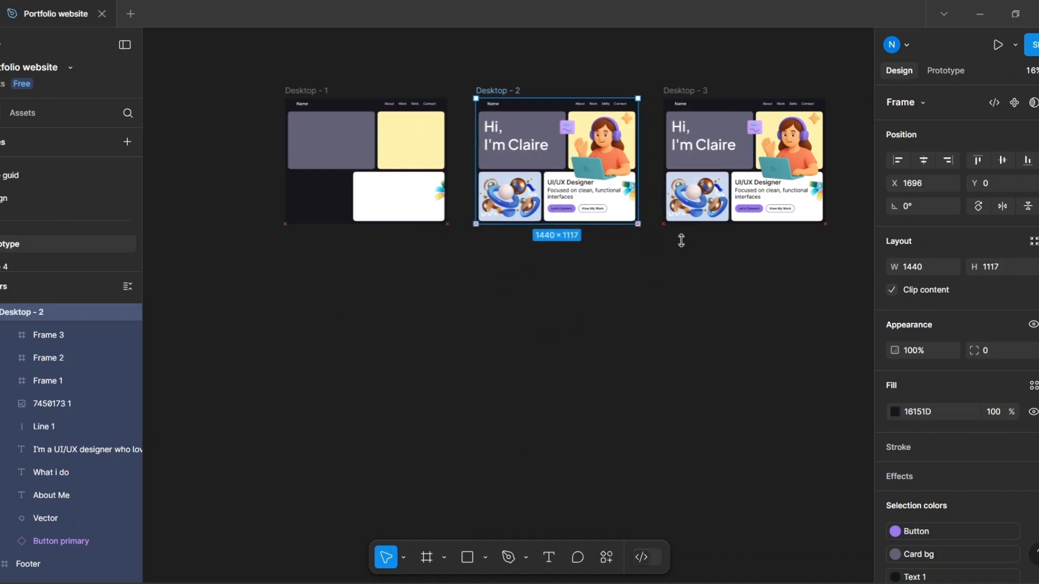
scroll(653, 274, right, 5)
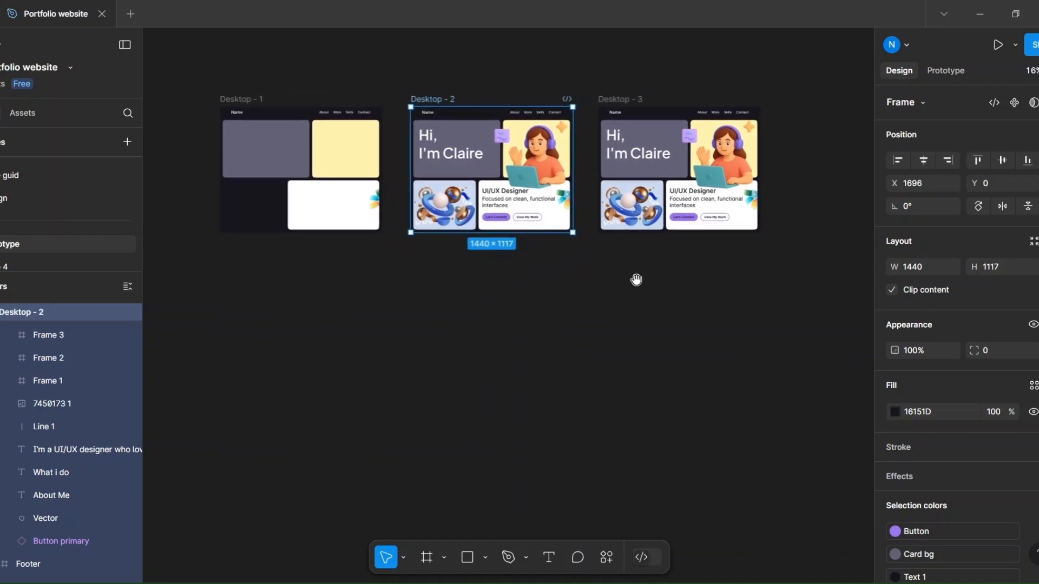
- Shift all the sections and images inside Desktop - 3 upward until the About Me section starts at the frame's top
click(650, 157)
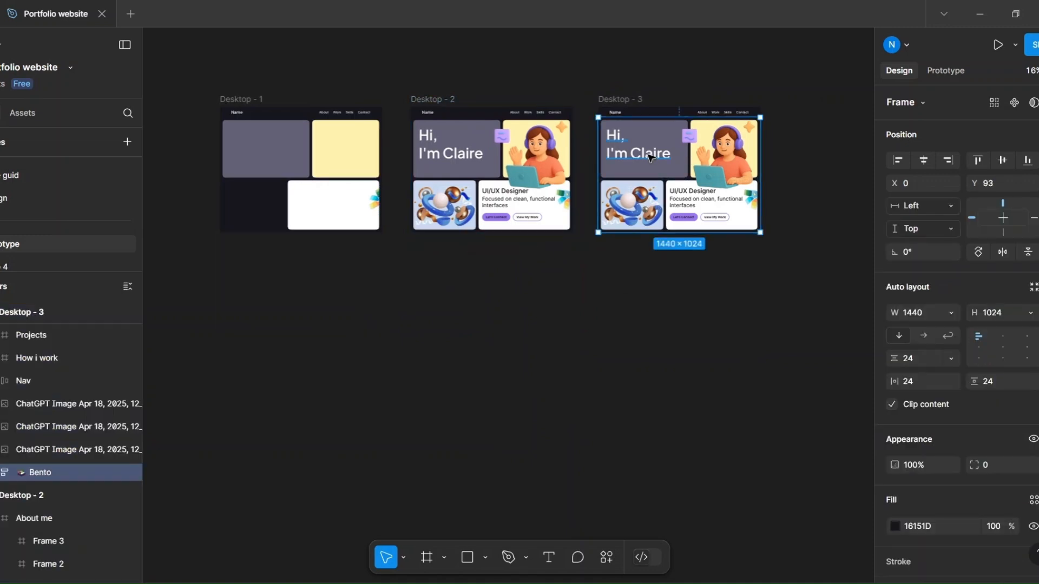
key(ctrl+a)
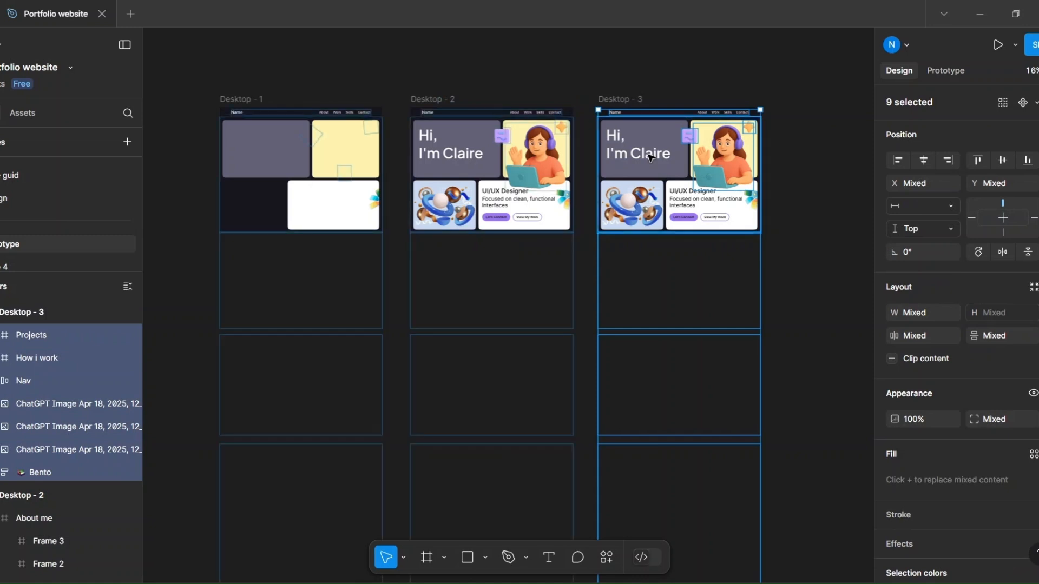
key(shift+Up)
key(shift+Up)
key(shift+Up)
key(shift+Up)
key(shift+Up)
key(shift+Up)
key(shift+Up)
key(shift+Up)
key(shift+Up)
key(shift+Up)
key(shift+Up)
key(shift+Up)
key(shift+Up)
key(shift+Up)
key(shift+Up)
key(shift+Up)
key(shift+Up)
key(shift+Up)
key(shift+Up)
key(shift+Up)
key(shift+Up)
key(shift+Up)
key(shift+Up)
key(shift+Up)
key(shift+Up)
key(shift+Up)
key(shift+Up)
key(shift+Up)
key(shift+Up)
key(shift+Up)
key(shift+Up)
key(shift+Up)
key(shift+Up)
key(shift+Up)
key(shift+Up)
key(shift+Up)
key(shift+Up)
key(shift+Up)
key(shift+Up)
key(shift+Up)
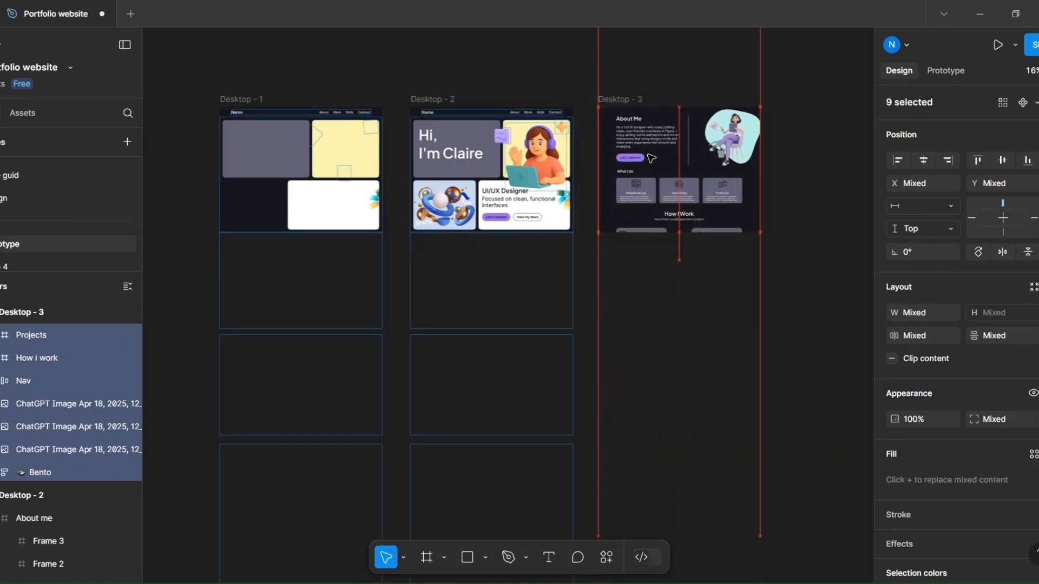
key(shift+Up)
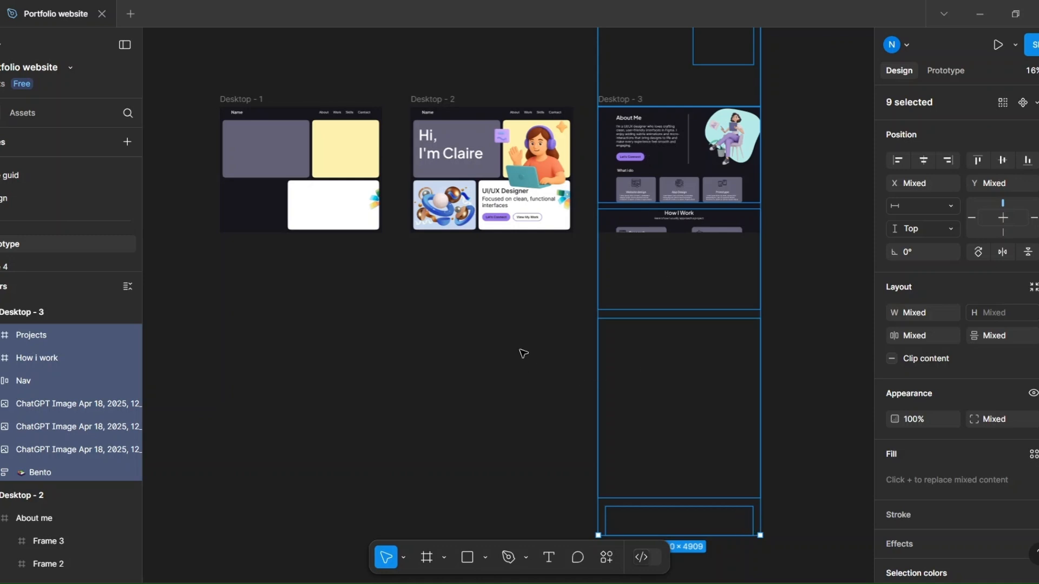
- Create a prototype connection from Desktop - 2 to Desktop - 3 with the On drag trigger
click(523, 354)
key(shift+e)
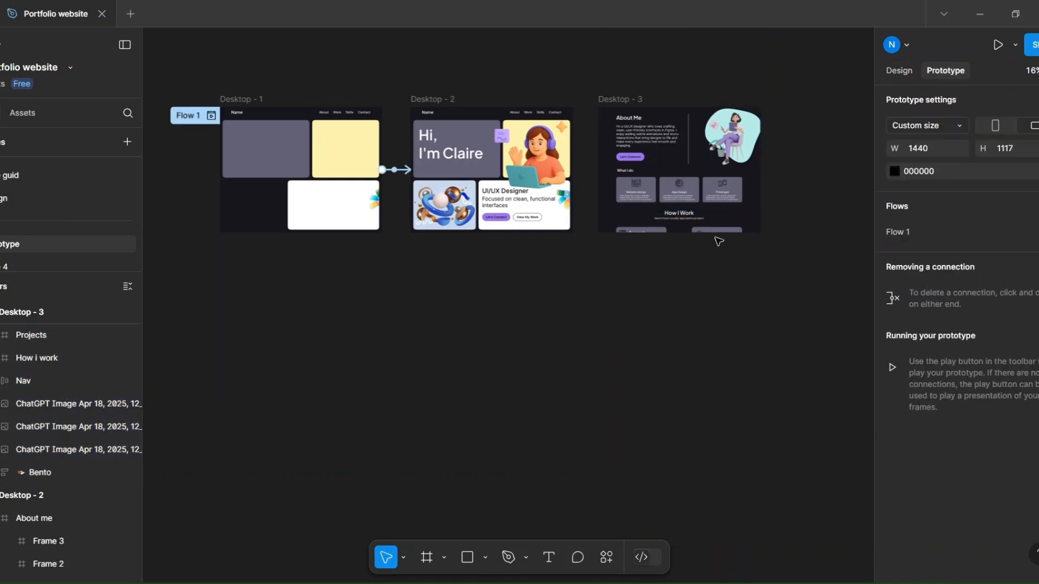
click(429, 98)
click(430, 98)
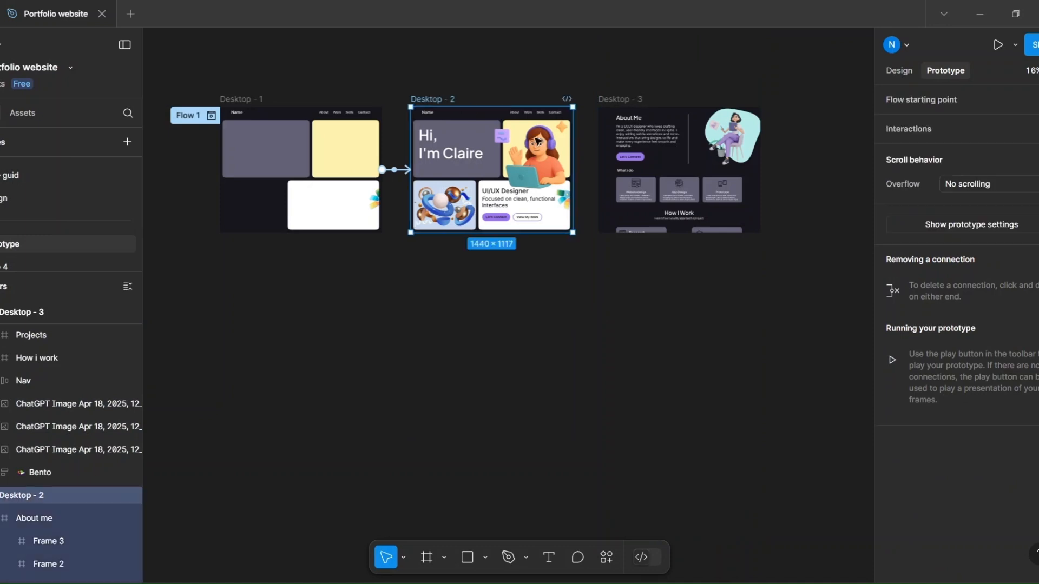
drag(572, 170, 643, 168)
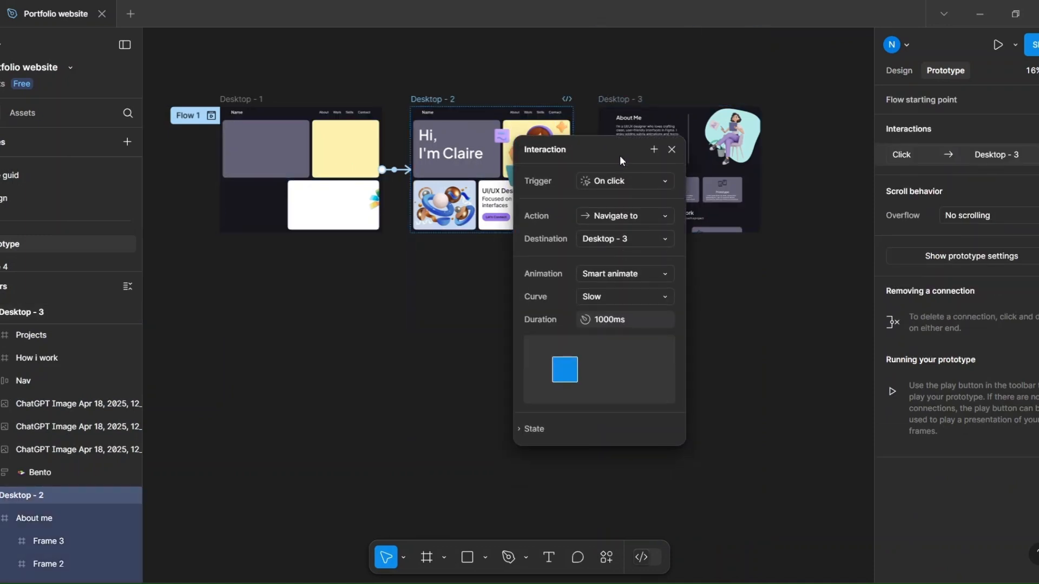
click(660, 176)
click(657, 193)
- Set the connection's Smart animate curve to Ease in and out with a duration of 2000 ms, and close its settings
click(665, 294)
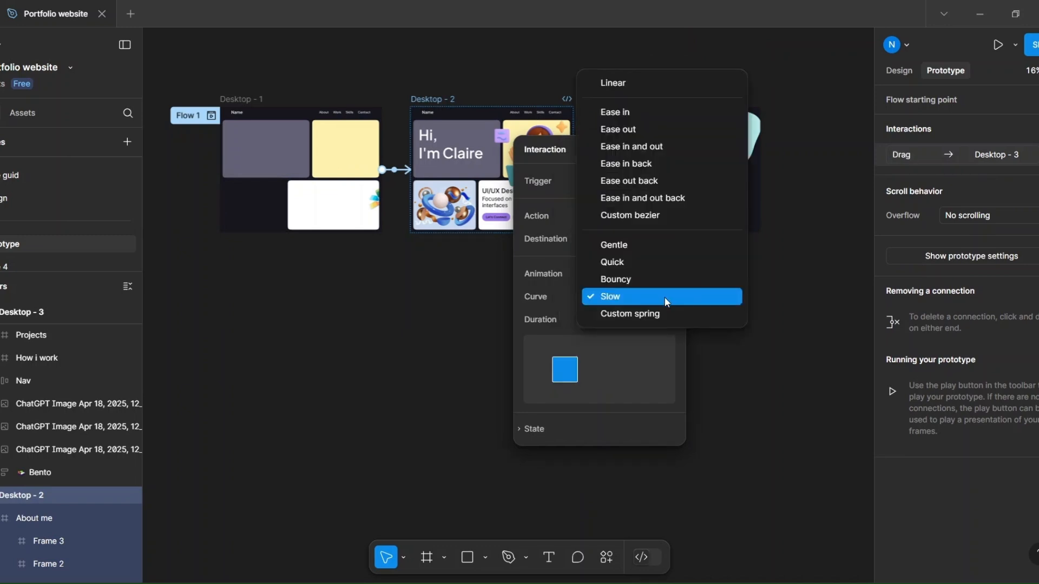
click(634, 146)
click(619, 316)
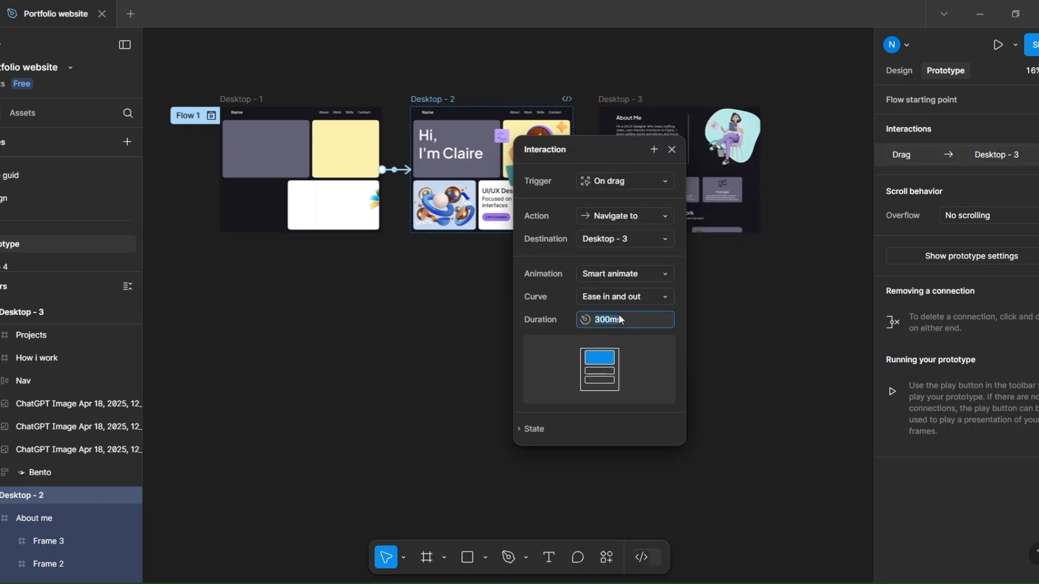
text(2000)
key(Return)
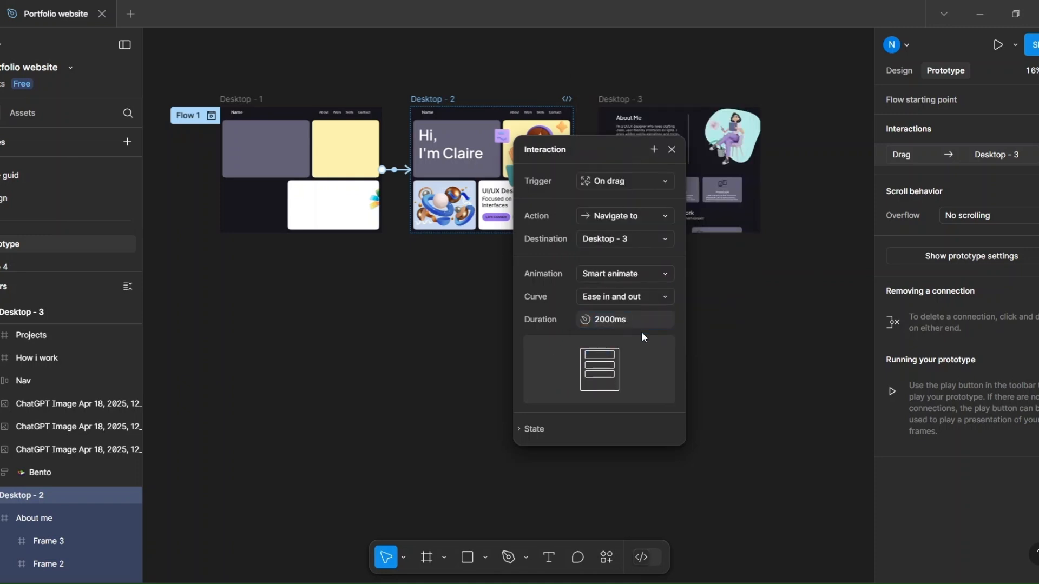
click(671, 150)
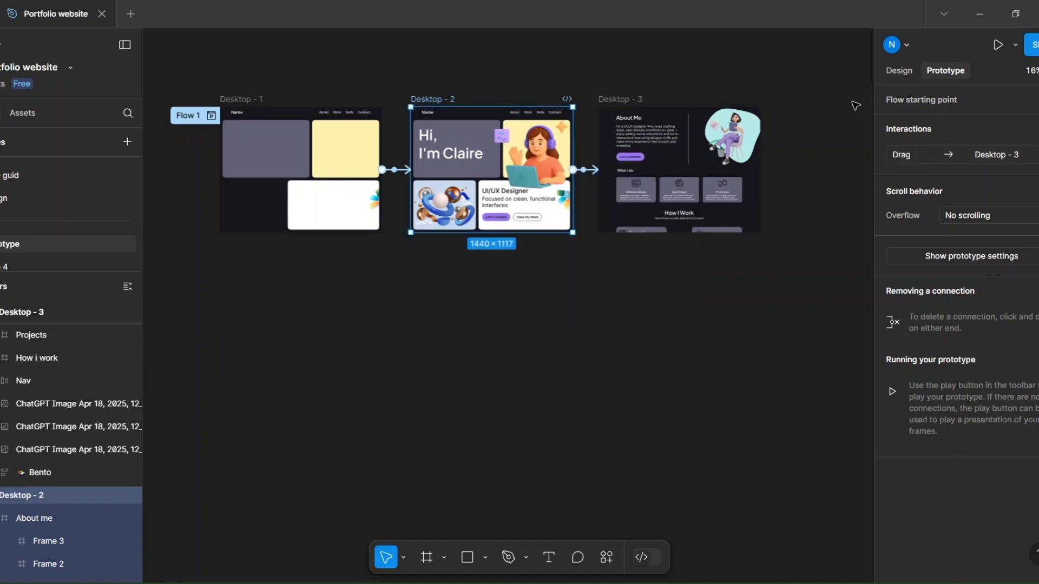
- Preview the prototype from Desktop - 2, trigger the drag transition to the About Me section, and close the preview
click(1014, 46)
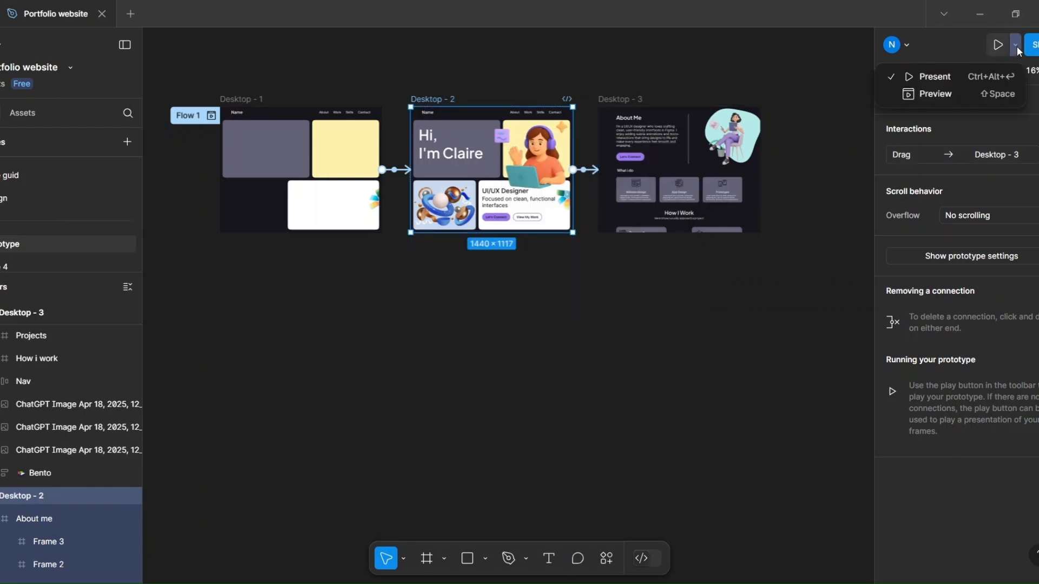
click(974, 89)
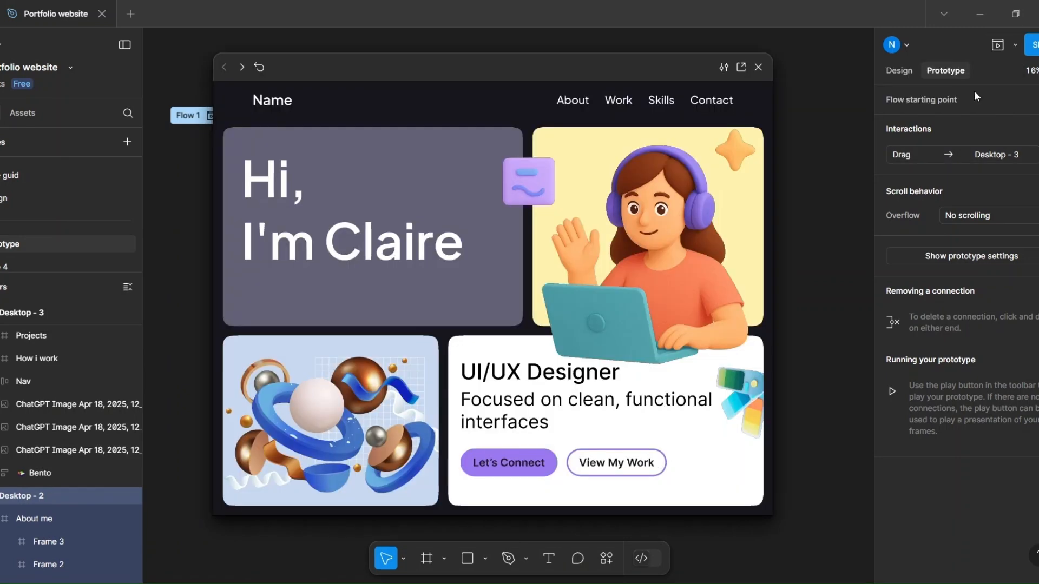
drag(687, 305, 688, 299)
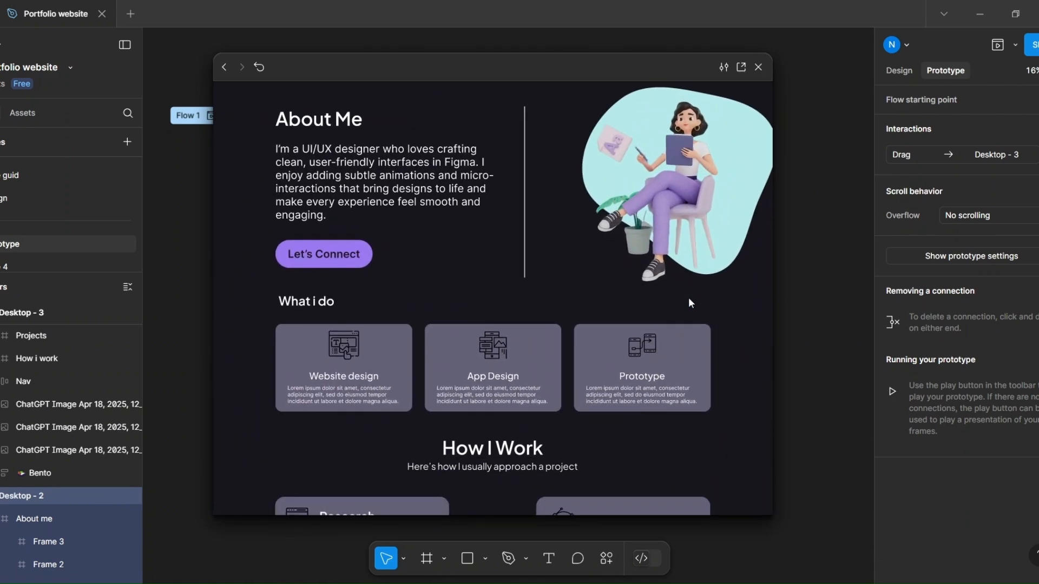
click(758, 67)
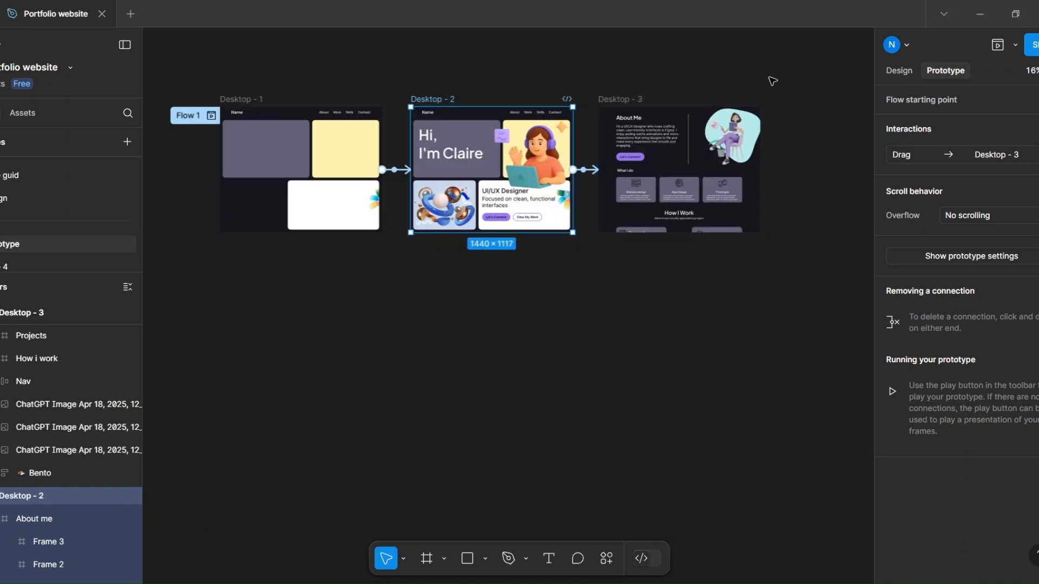
- Duplicate the Desktop - 3 frame and place the copy beside it as Desktop - 4
click(749, 340)
drag(750, 340, 589, 359)
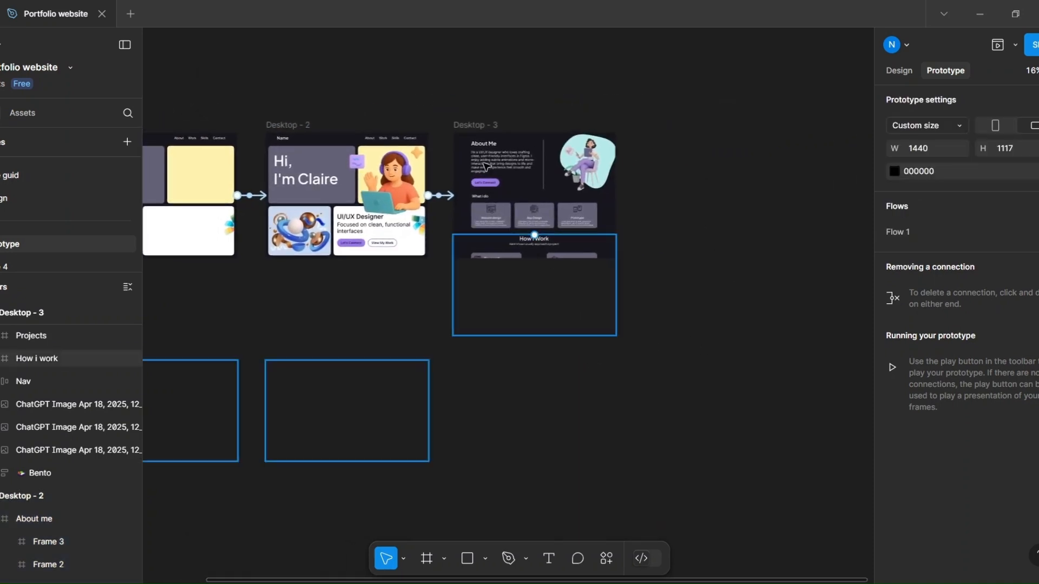
click(467, 129)
click(468, 130)
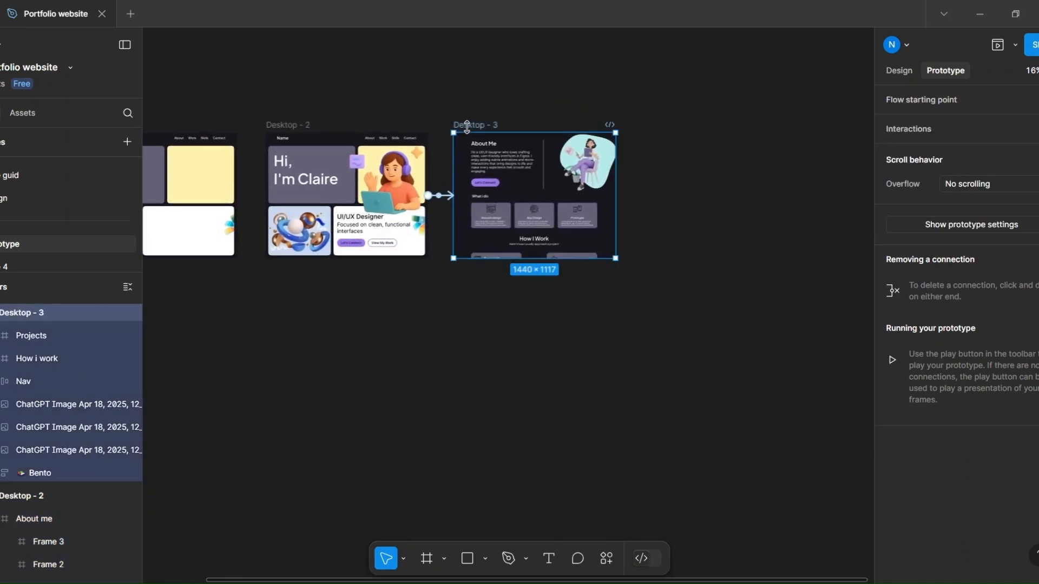
drag(678, 130, 662, 128)
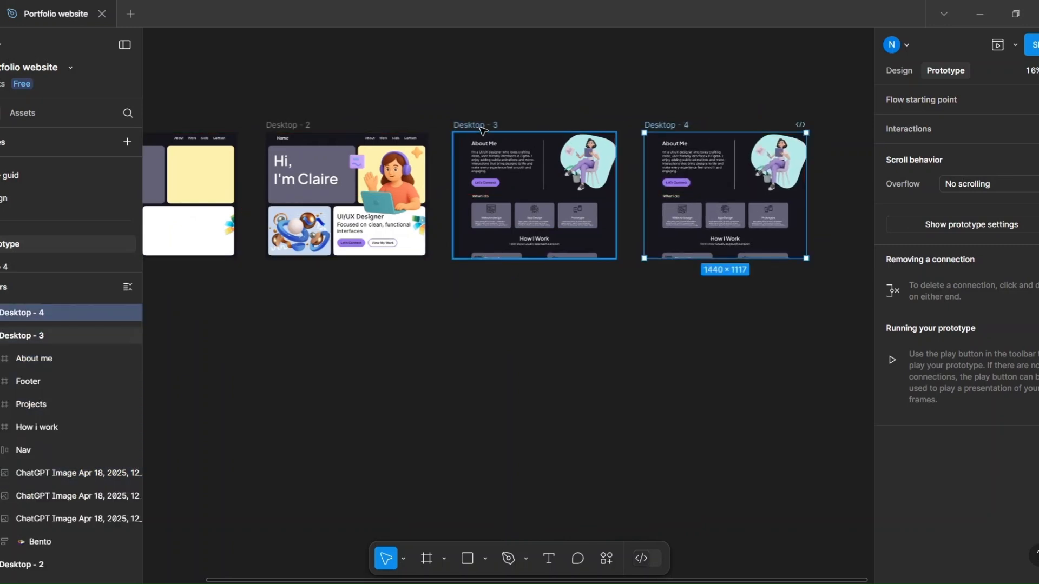
- Extend Desktop - 3 downward to a height of about 1949 so the whole How I Work section is exposed
click(483, 134)
drag(581, 259, 583, 352)
scroll(544, 234, up, 5)
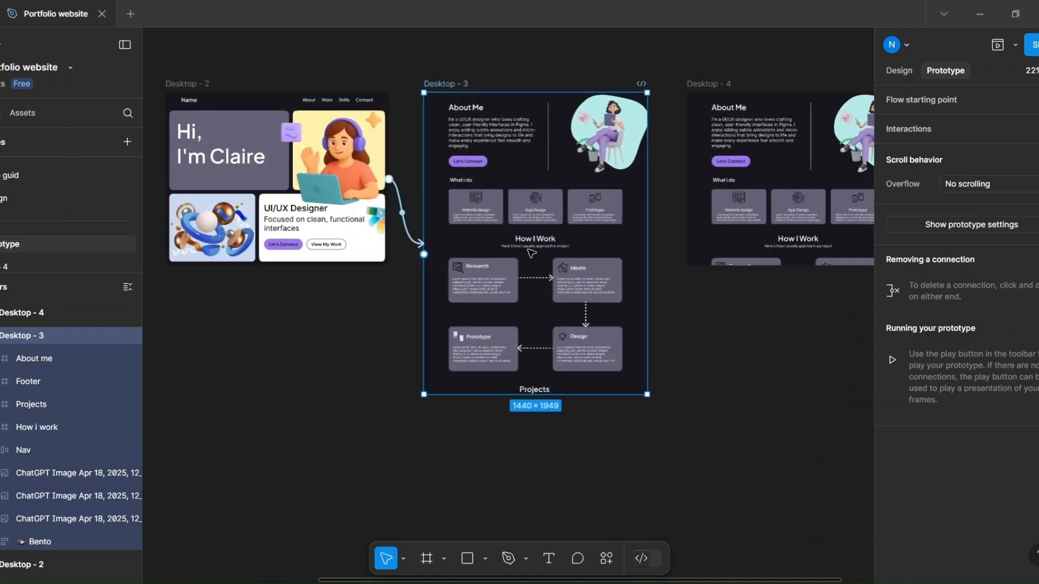
- In Desktop - 3, move the arrow between Research and Ideate left over the Research card and send it to the back
click(556, 299)
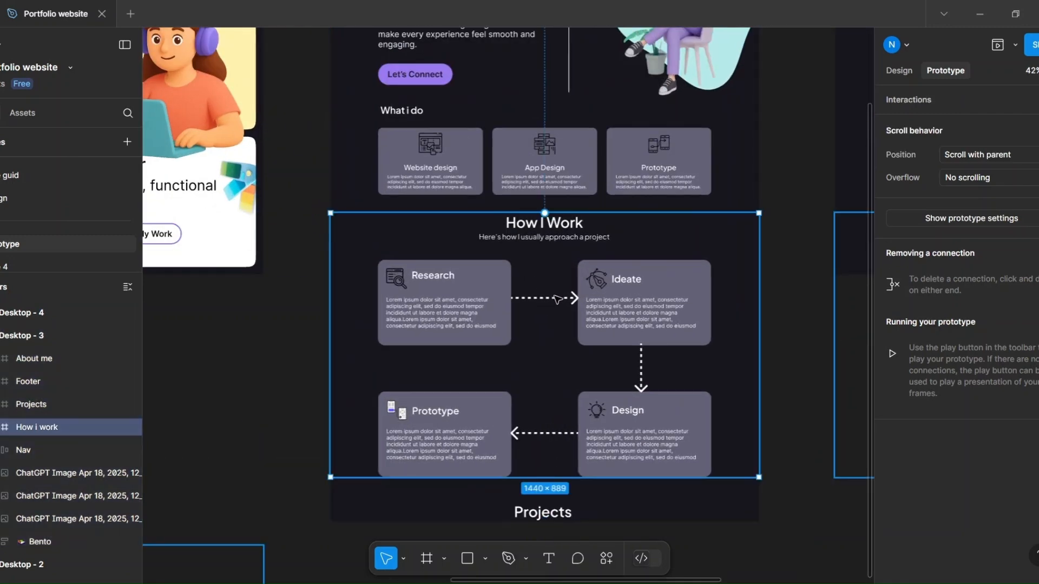
click(558, 300)
key(shift+Left)
key(shift+Left)
key(shift+Left)
key(shift+Left)
key(shift+Left)
key(shift+Left)
key(shift+Left)
key(shift+Left)
key(shift+Left)
key(shift+Left)
key(shift+Left)
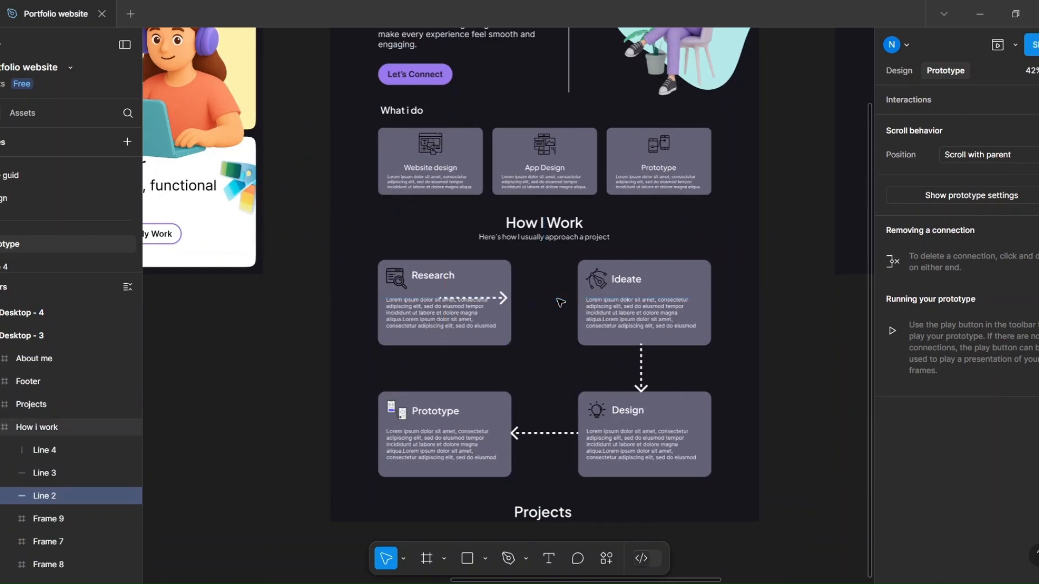
key([)
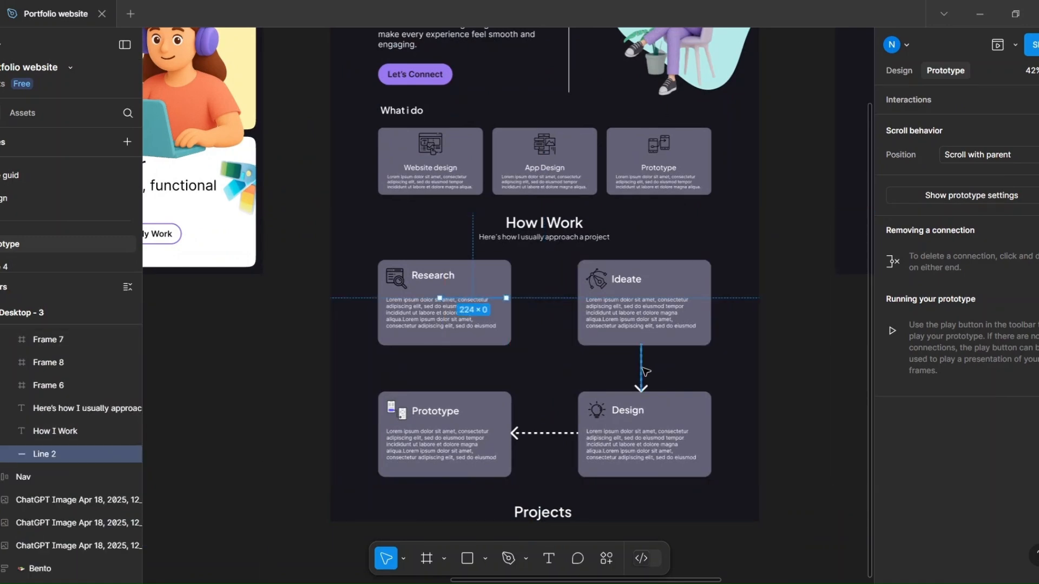
- Move the vertical arrow up behind the Ideate card and the lower horizontal arrow right behind the Design card, sending both to the back
click(642, 368)
key(shift+Up)
key(shift+Up)
key(shift+Up)
key(shift+Up)
key(shift+Up)
key([)
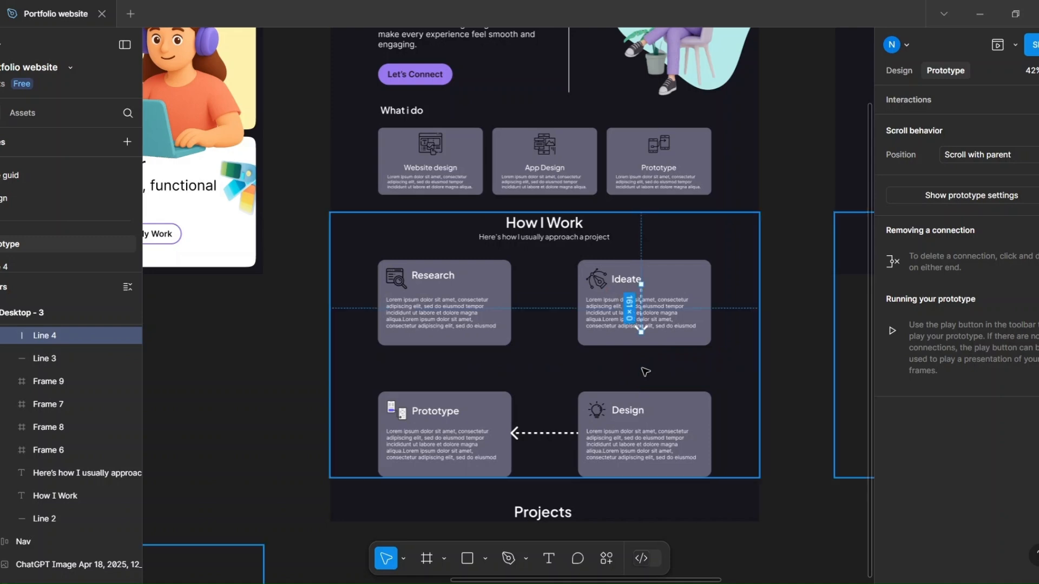
click(551, 434)
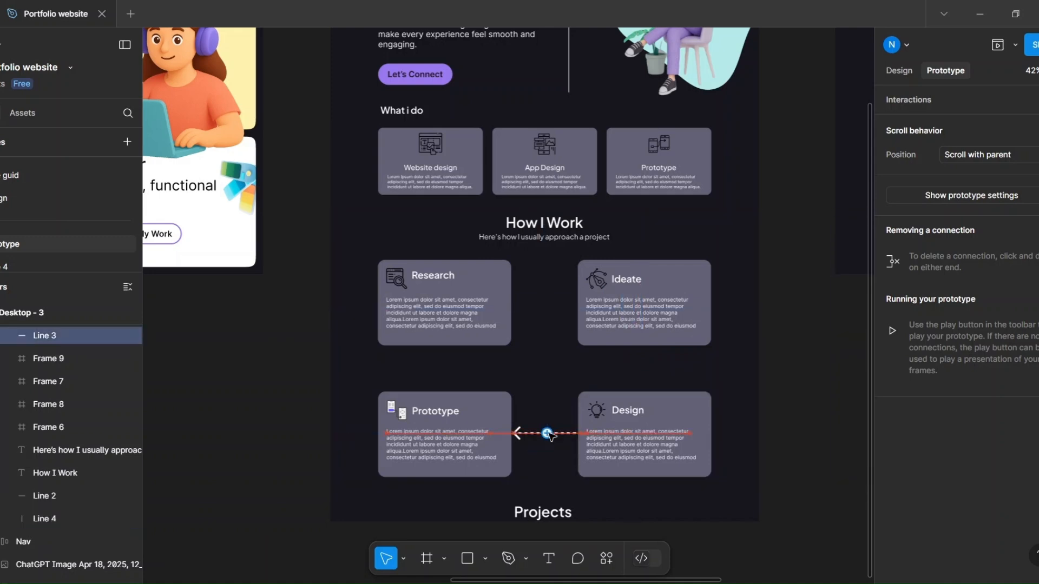
key([)
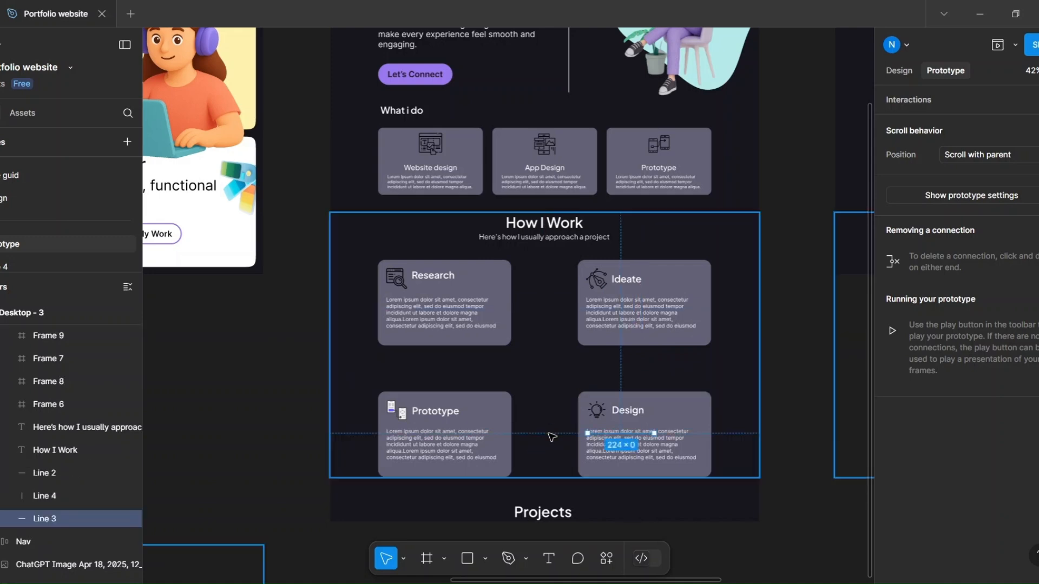
- Shrink Desktop - 3 to a height of 1117
scroll(550, 436, down, 5)
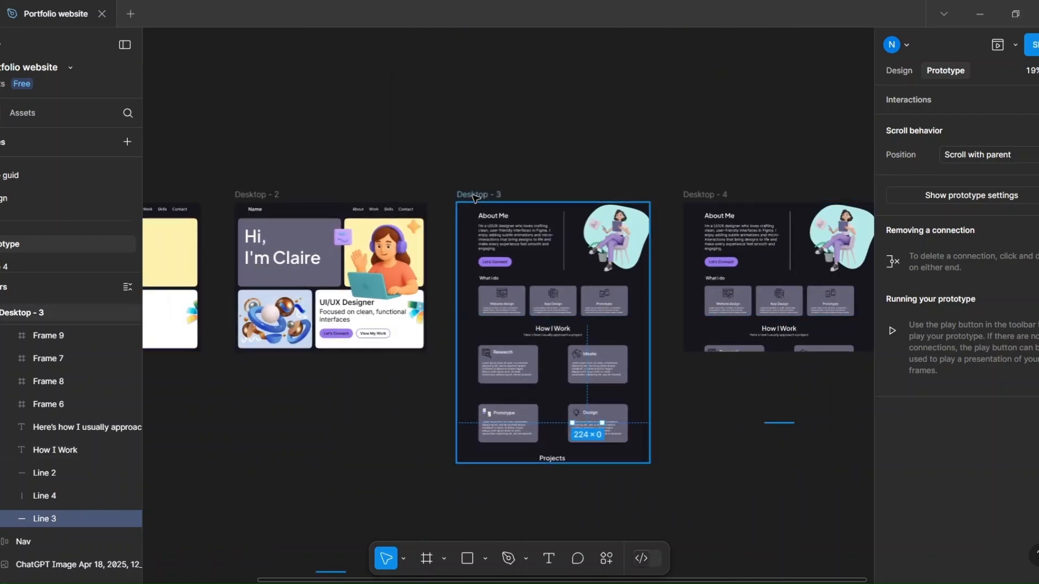
click(474, 196)
drag(573, 455, 580, 352)
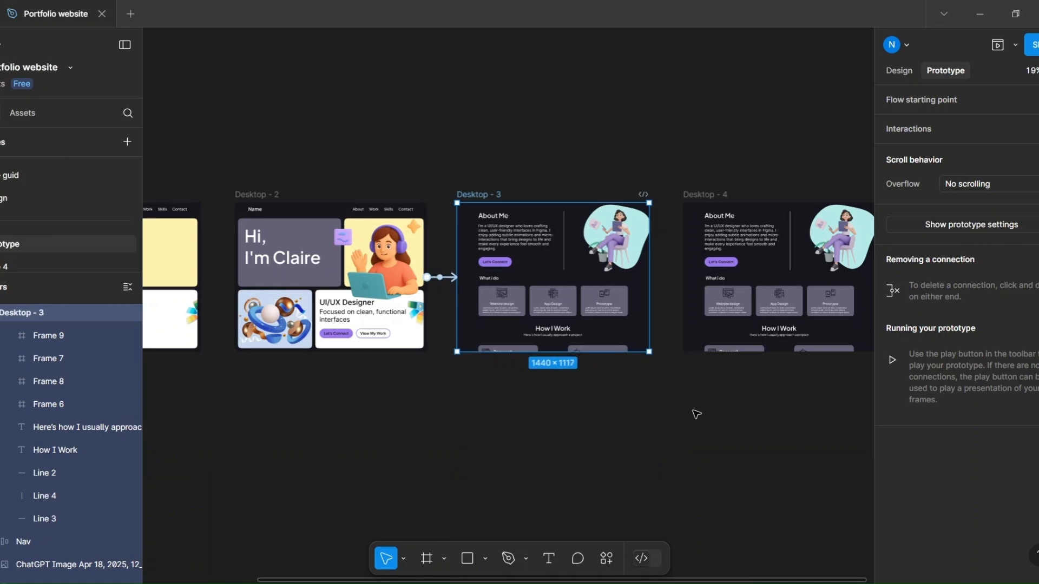
- Shift all sections and images inside Desktop - 4 upward until the How I Work section sits at the frame's top
click(686, 415)
scroll(622, 400, right, 3)
click(598, 297)
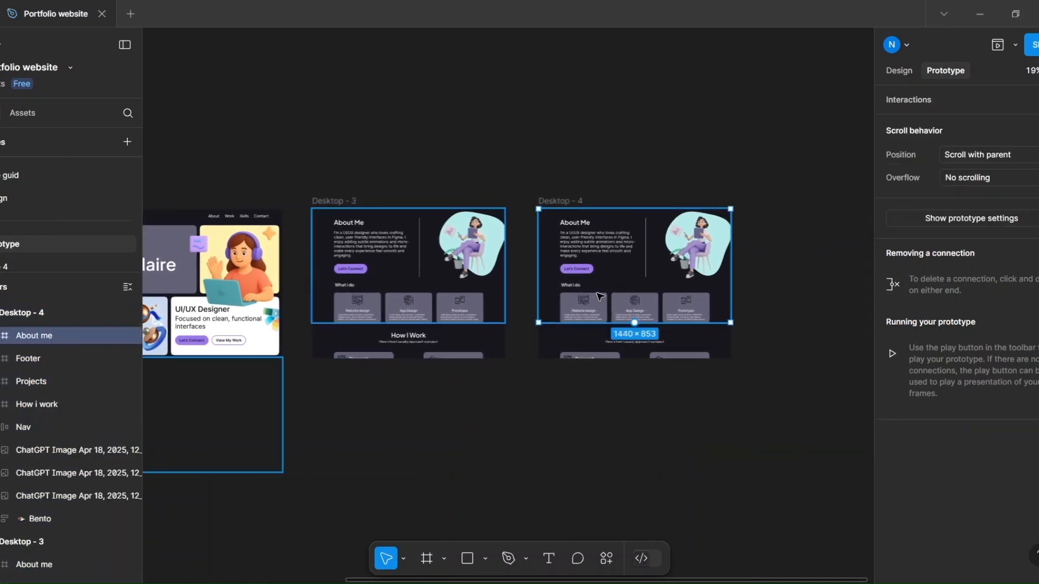
key(ctrl+a)
key(shift+Up)
key(shift+Up)
key(shift+Up)
key(shift+Up)
key(shift+Up)
key(shift+Up)
key(shift+Up)
key(shift+Up)
key(shift+Up)
key(shift+Up)
key(shift+Up)
key(shift+Up)
key(shift+Up)
key(shift+Up)
key(shift+Up)
key(shift+Up)
key(shift+Up)
key(shift+Up)
key(shift+Up)
key(shift+Up)
key(shift+Up)
key(shift+Up)
key(shift+Up)
key(shift+Up)
key(shift+Up)
key(shift+Up)
key(shift+Up)
key(shift+Up)
key(shift+Up)
key(shift+Up)
key(shift+Up)
key(shift+Up)
key(shift+Up)
key(shift+Up)
key(shift+Up)
key(shift+Up)
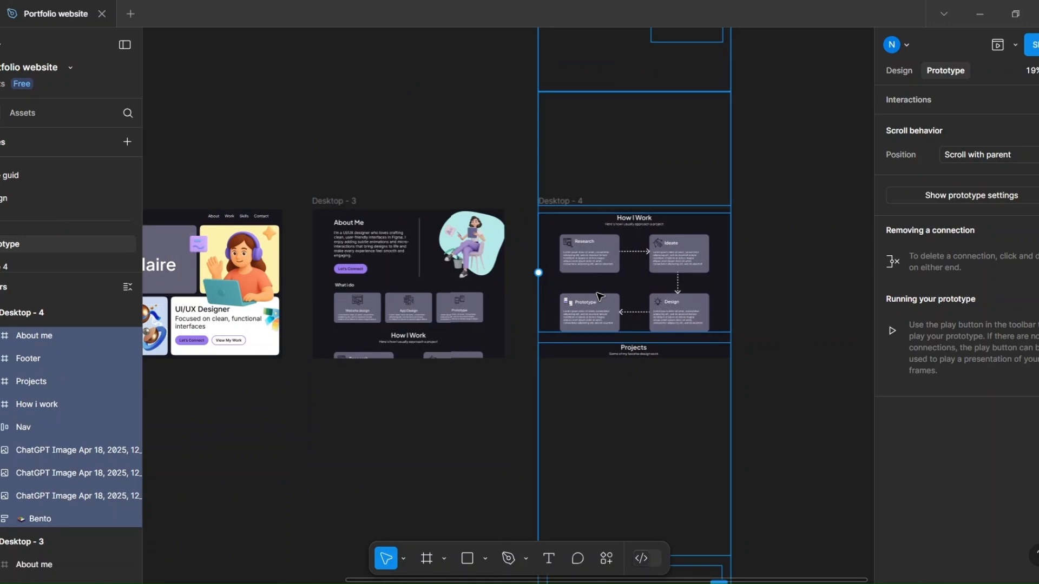
click(485, 418)
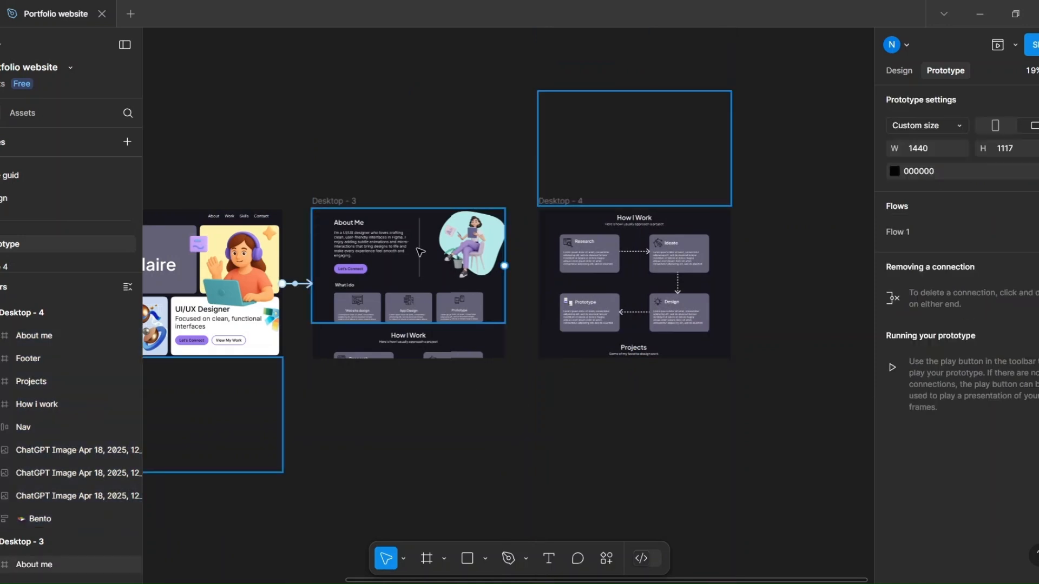
- Create a prototype connection from Desktop - 3 to Desktop - 4 with the On drag trigger, and close its settings
click(433, 246)
drag(504, 284, 582, 297)
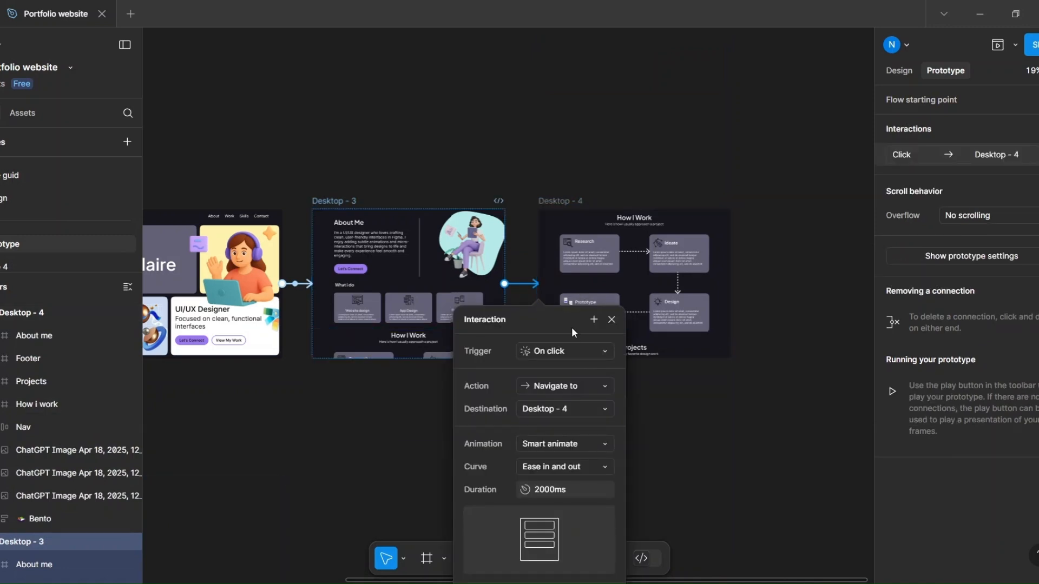
click(601, 353)
click(603, 366)
click(643, 395)
- Preview the prototype from Desktop - 3, play the transition to How I Work forward and back, and close the preview
click(317, 200)
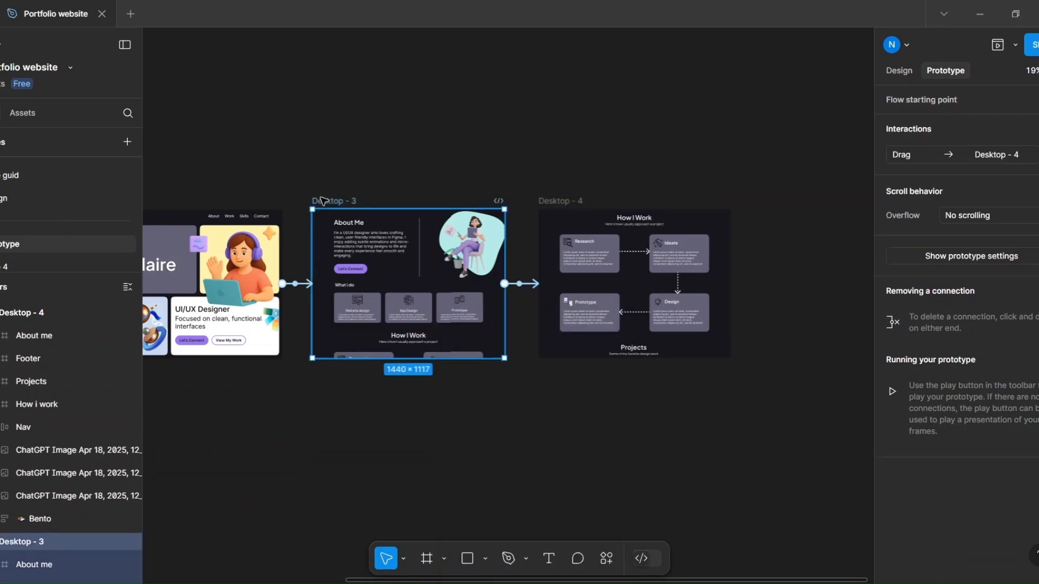
click(1006, 48)
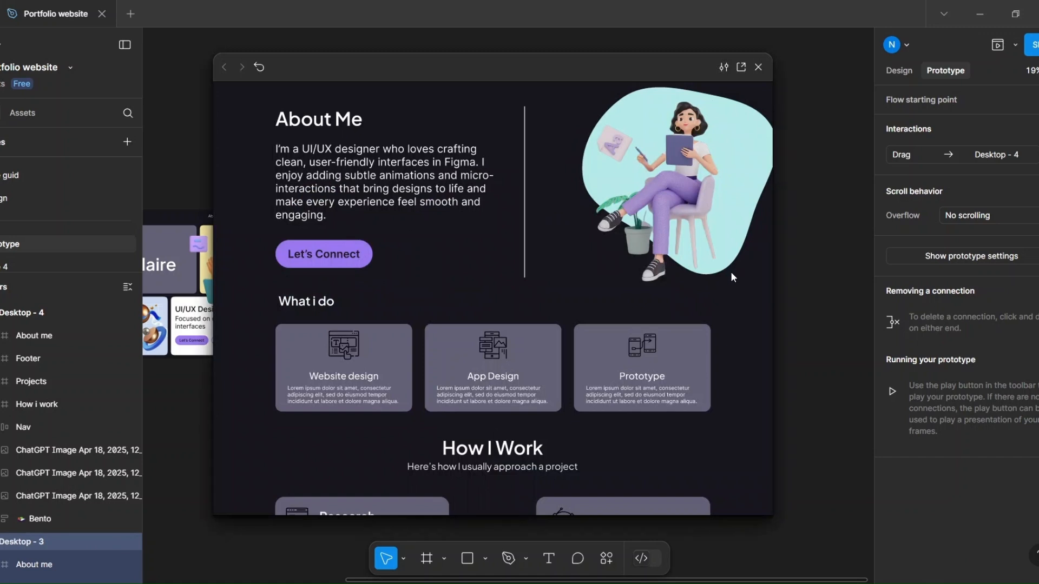
scroll(744, 240, down, 4)
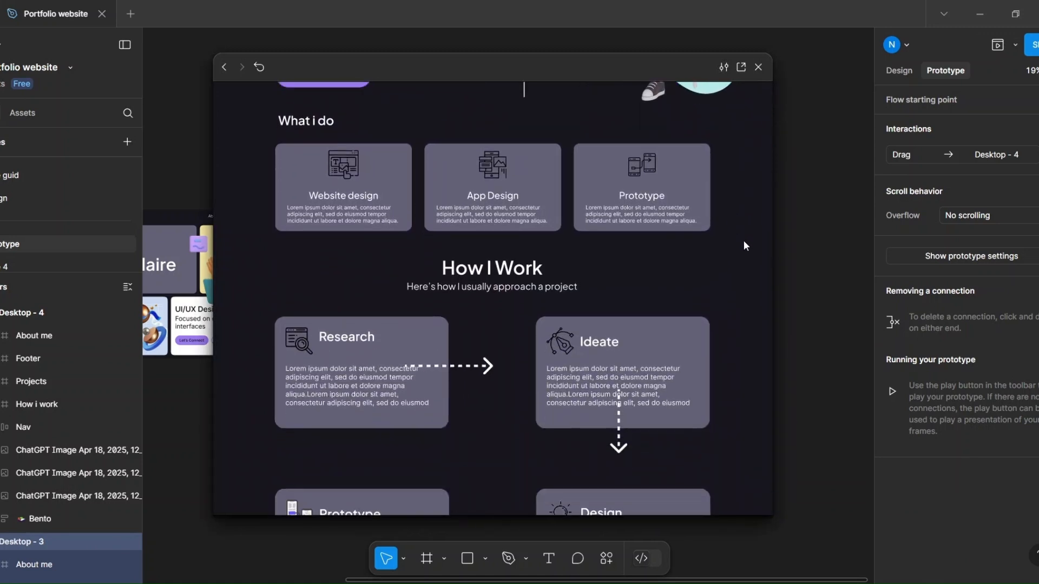
scroll(744, 241, down, 4)
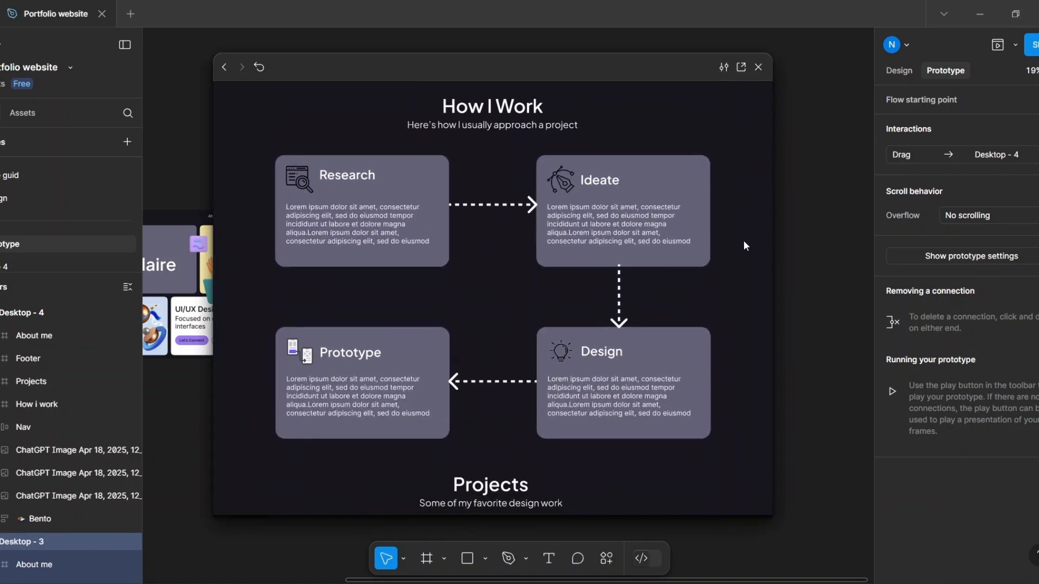
scroll(744, 243, up, 6)
scroll(728, 247, down, 4)
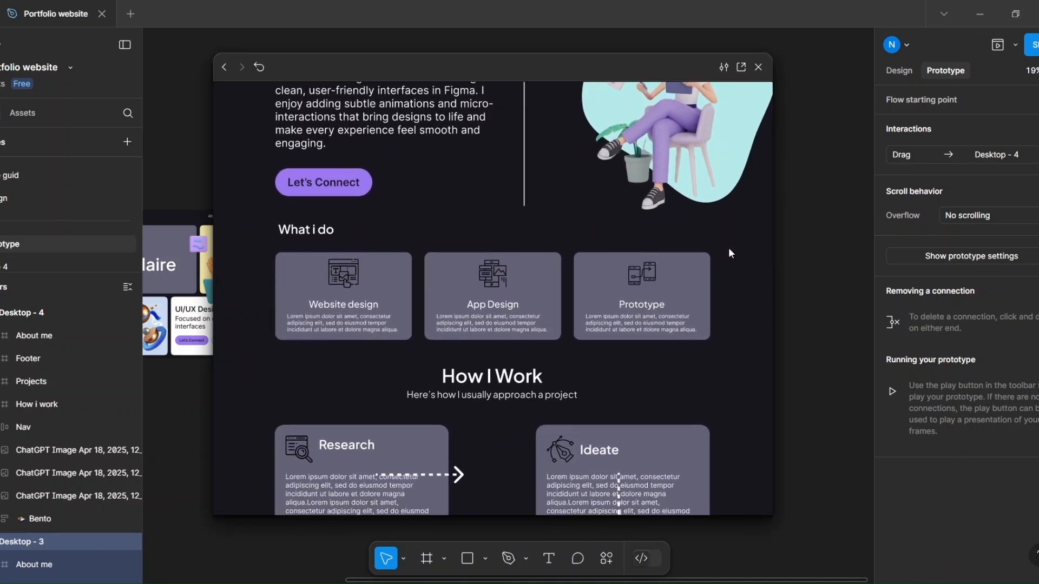
scroll(728, 248, down, 3)
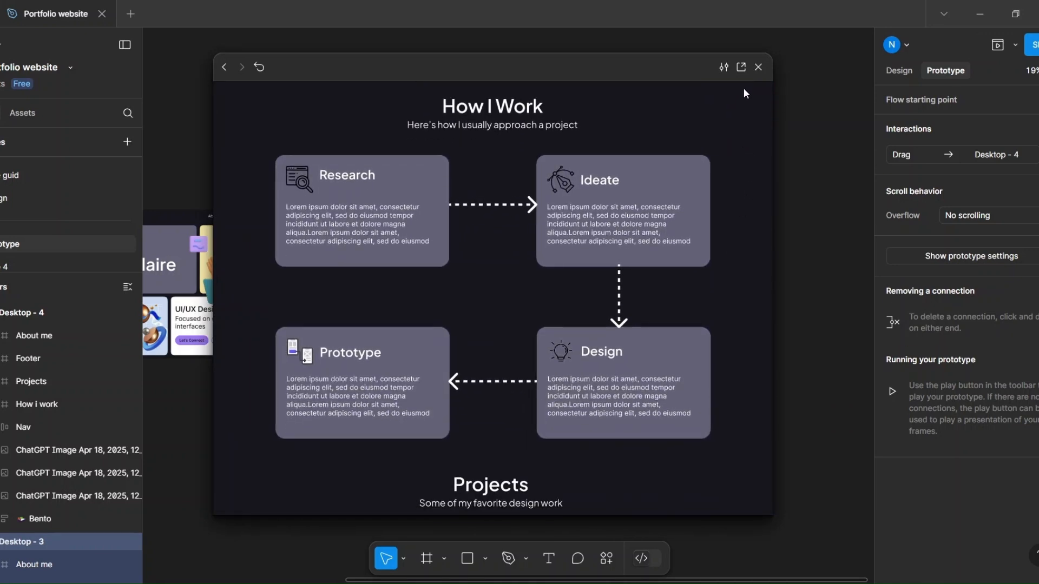
click(758, 67)
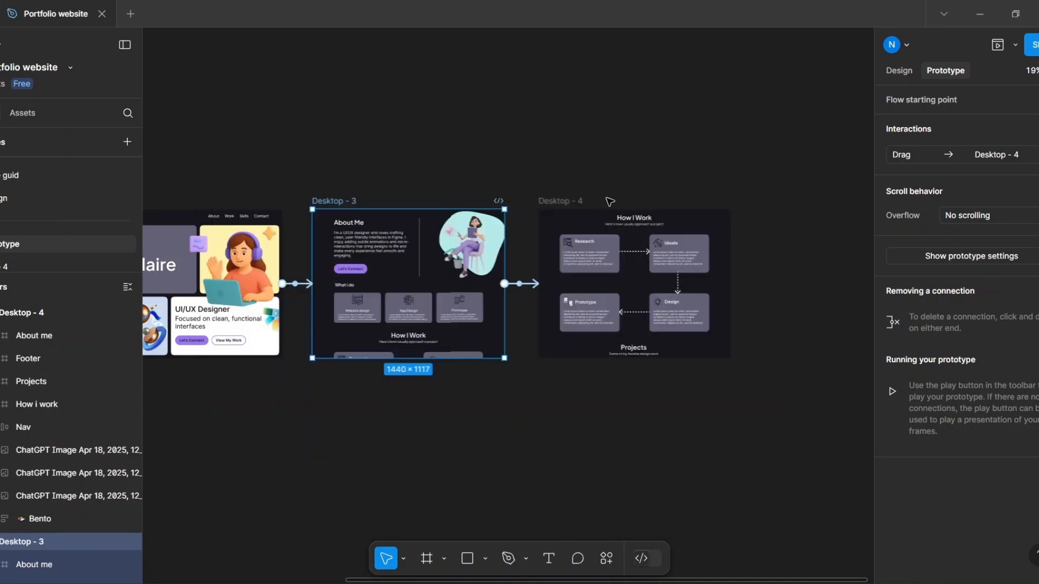
- Select the three dashed arrows in Desktop - 4's How I Work section and send them to the back
click(636, 253)
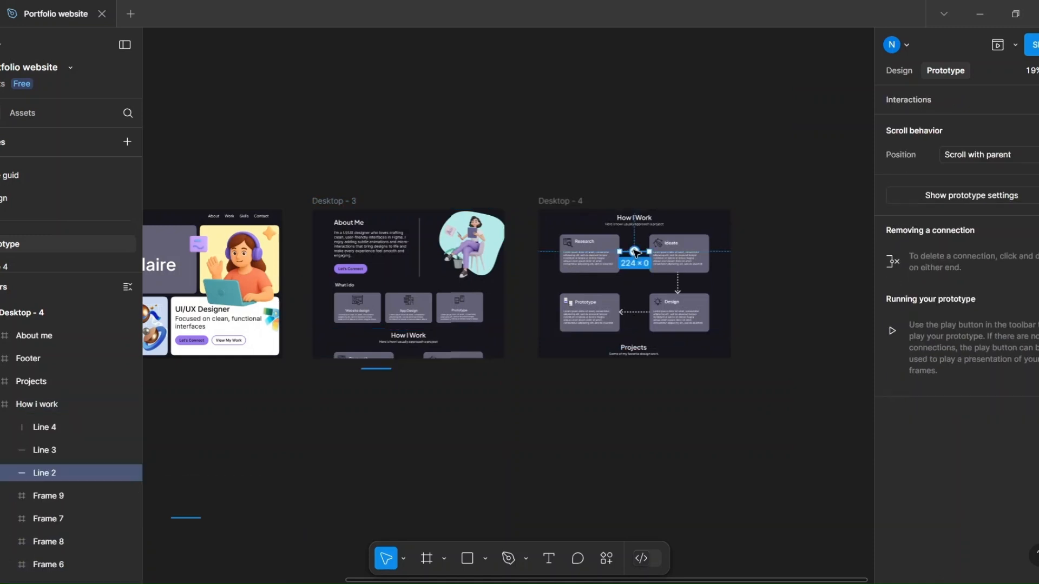
shift+click(640, 313)
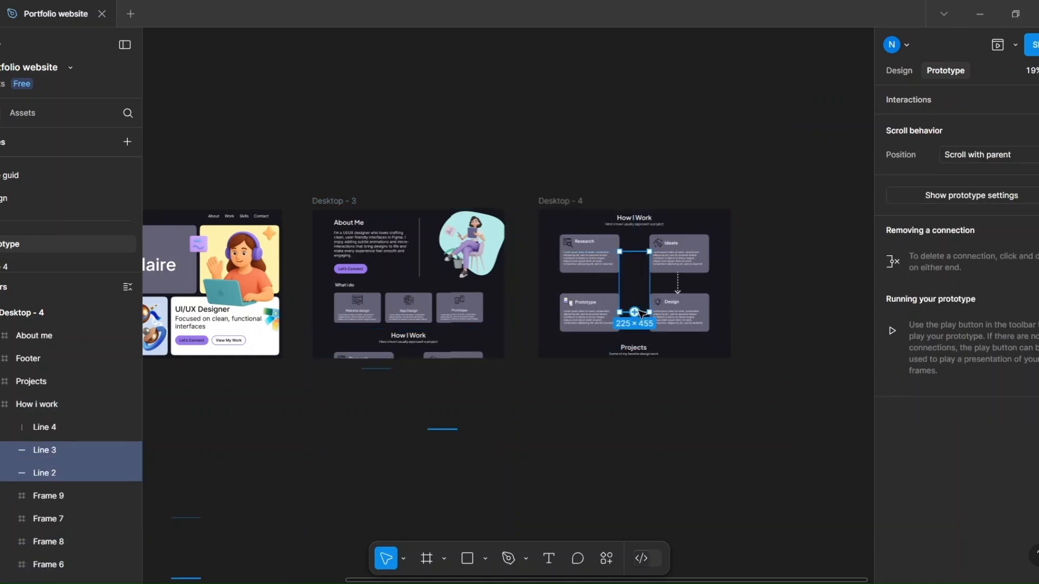
shift+click(678, 284)
right_click(677, 279)
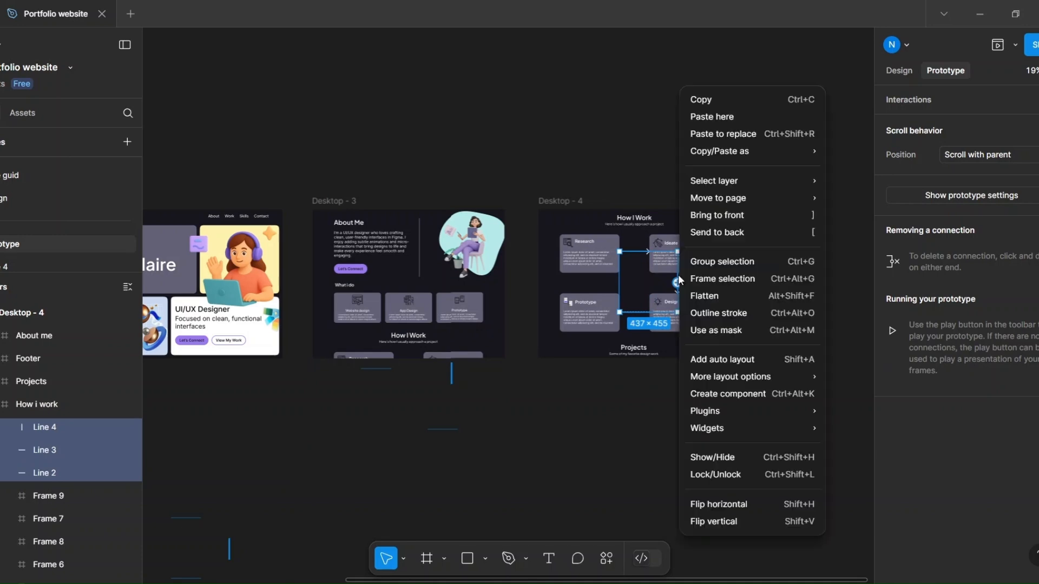
click(722, 234)
click(770, 301)
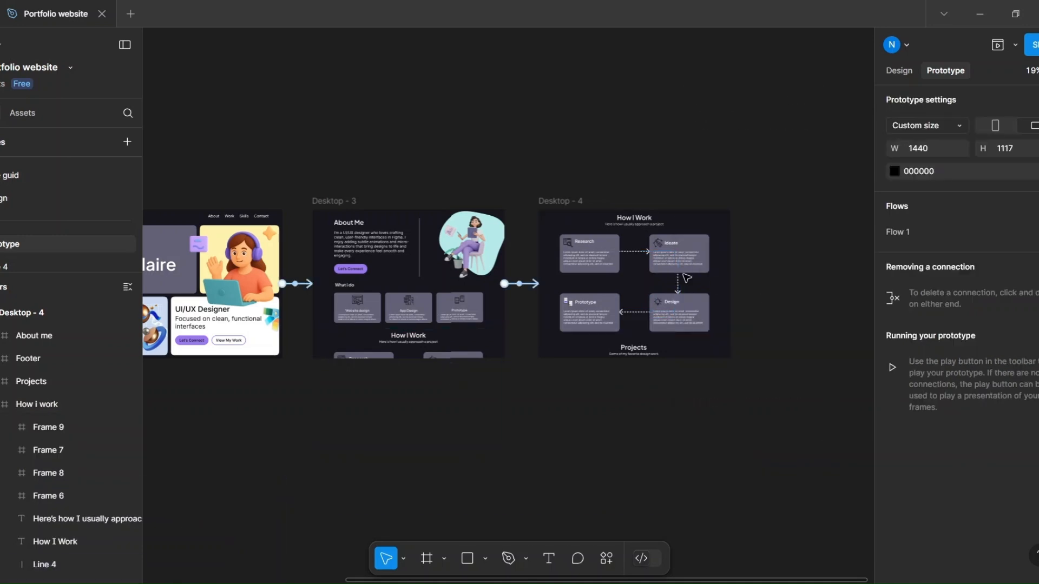
- Preview the transition from Desktop - 3 again to check the arrows' animation, and close the preview
click(331, 199)
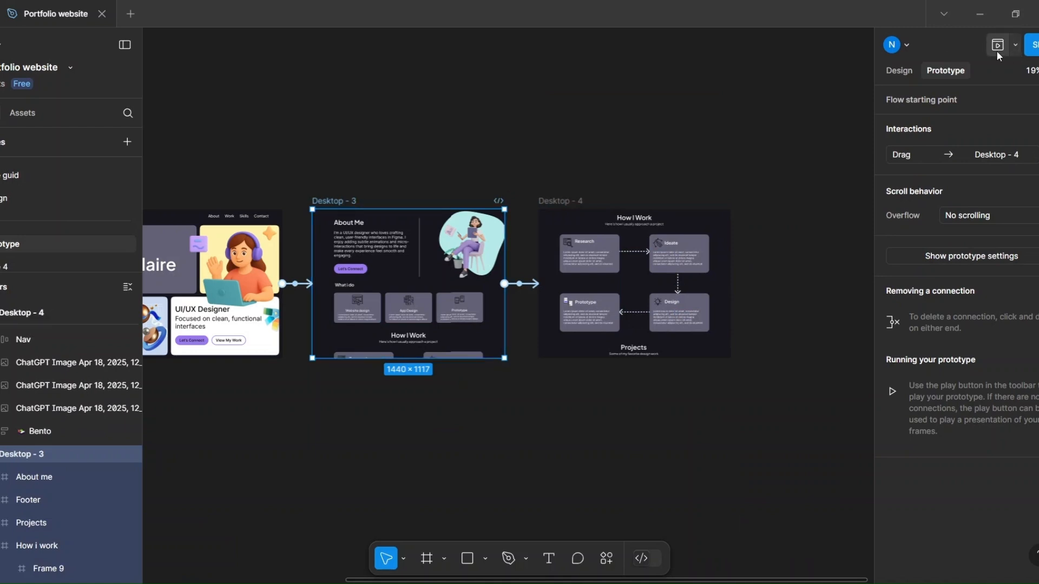
click(997, 48)
scroll(671, 268, down, 6)
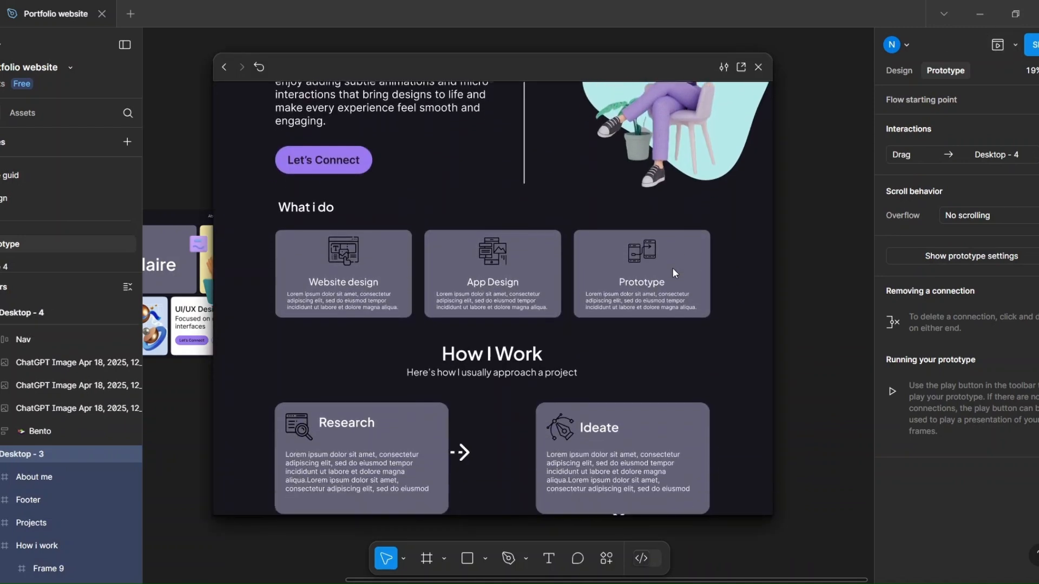
scroll(673, 272, down, 1)
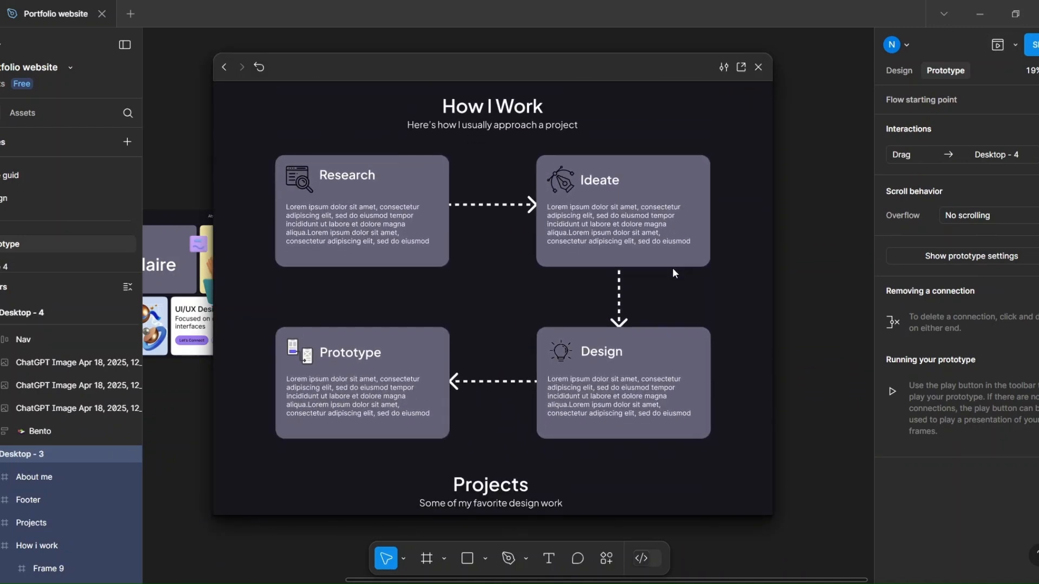
click(758, 67)
- Duplicate the Desktop - 4 frame and place the copy beside it as Desktop - 5, spaced 256 apart
click(556, 200)
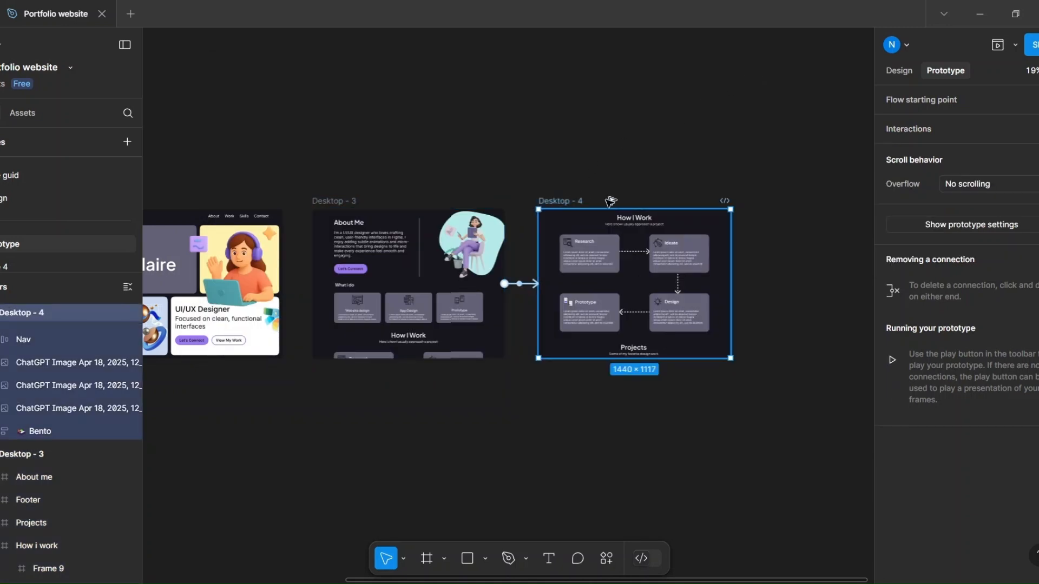
key(ctrl+d)
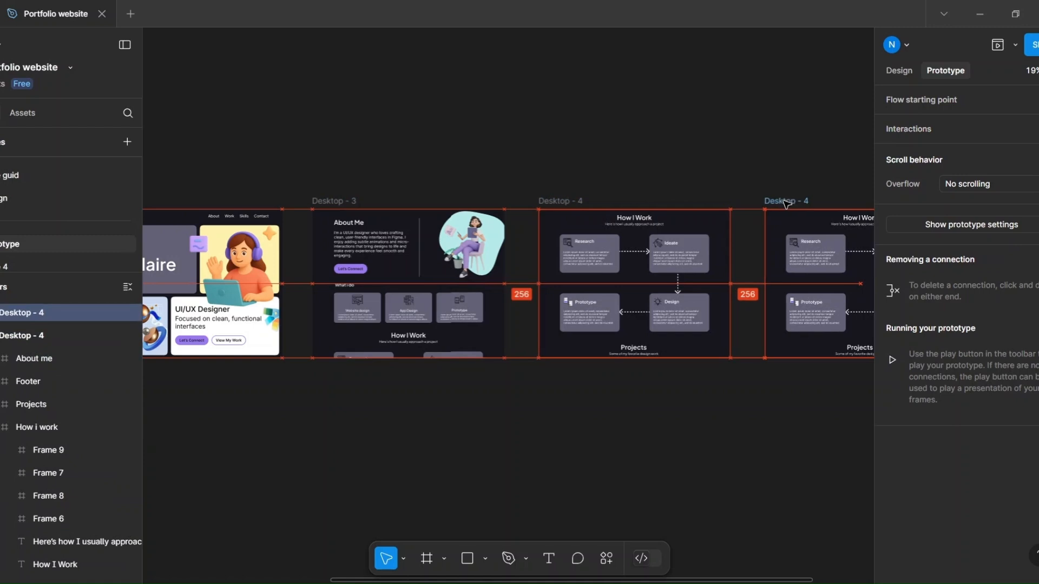
drag(730, 167, 652, 137)
- Extend Desktop - 4 downward to a height of about 2719 so the whole Projects section is exposed
click(468, 172)
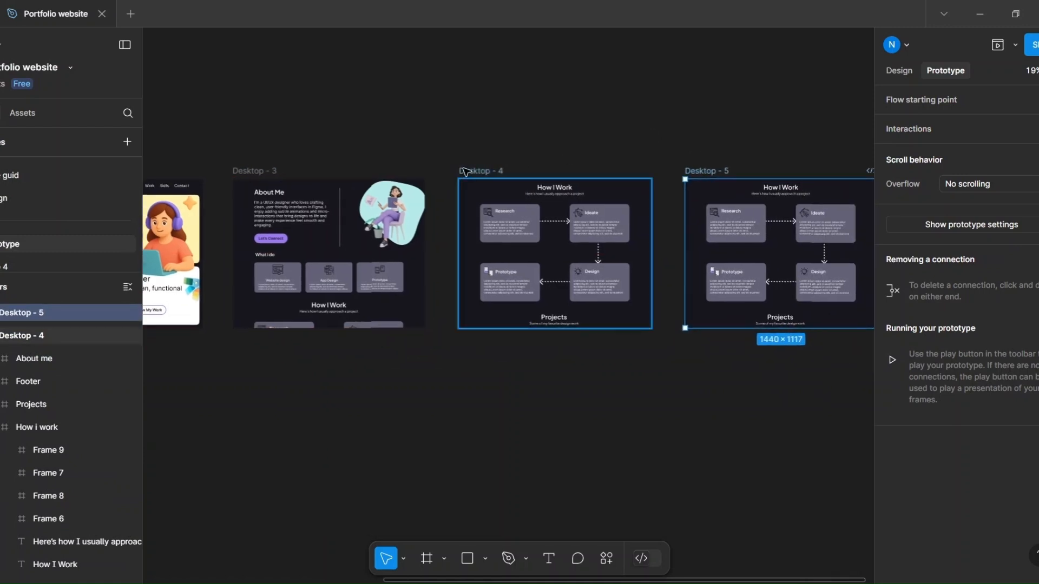
drag(588, 328, 608, 556)
scroll(613, 476, down, 1)
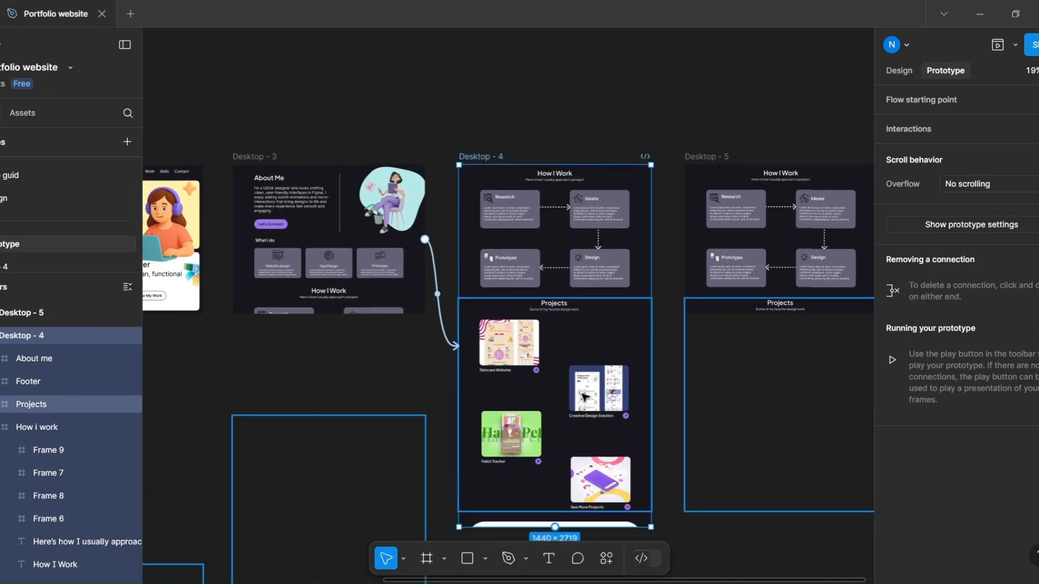
- Shift all sections of Desktop - 5 upward so the Projects heading sits near the frame's upper edge with the first cards below it
click(583, 393)
scroll(583, 393, down, 1)
scroll(583, 393, right, 1)
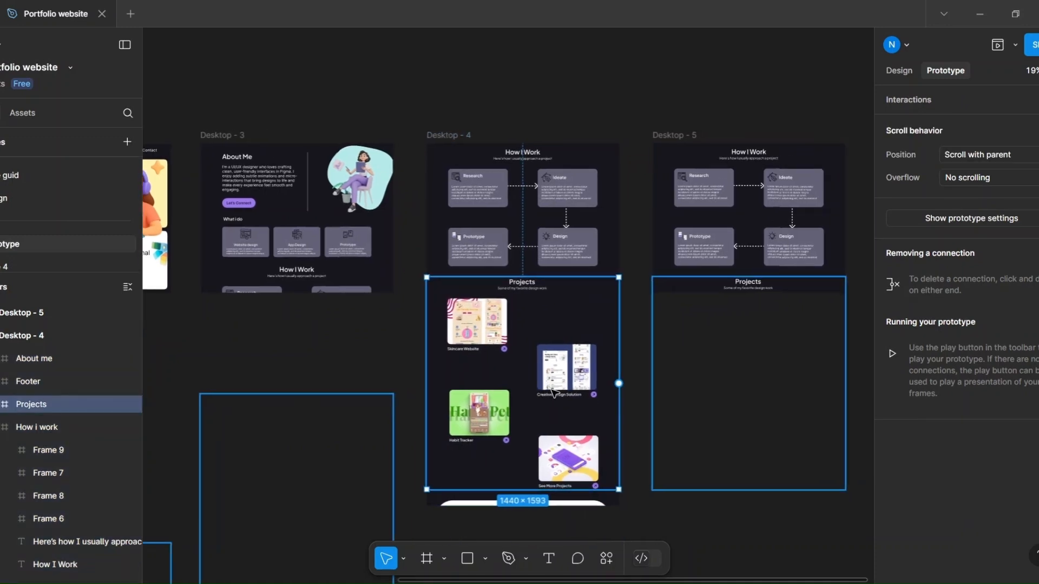
click(701, 252)
key(Delete)
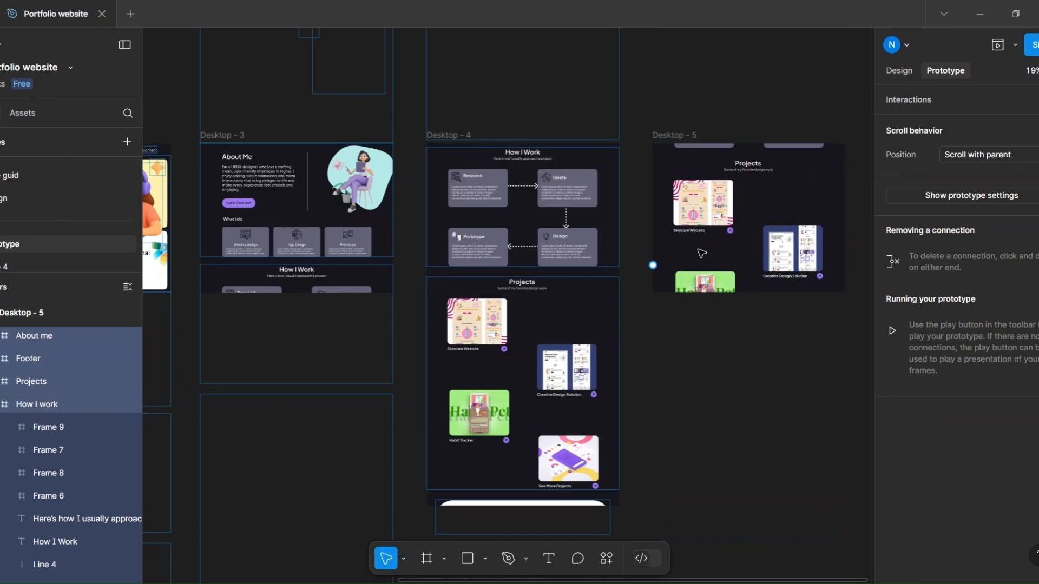
key(ctrl+z)
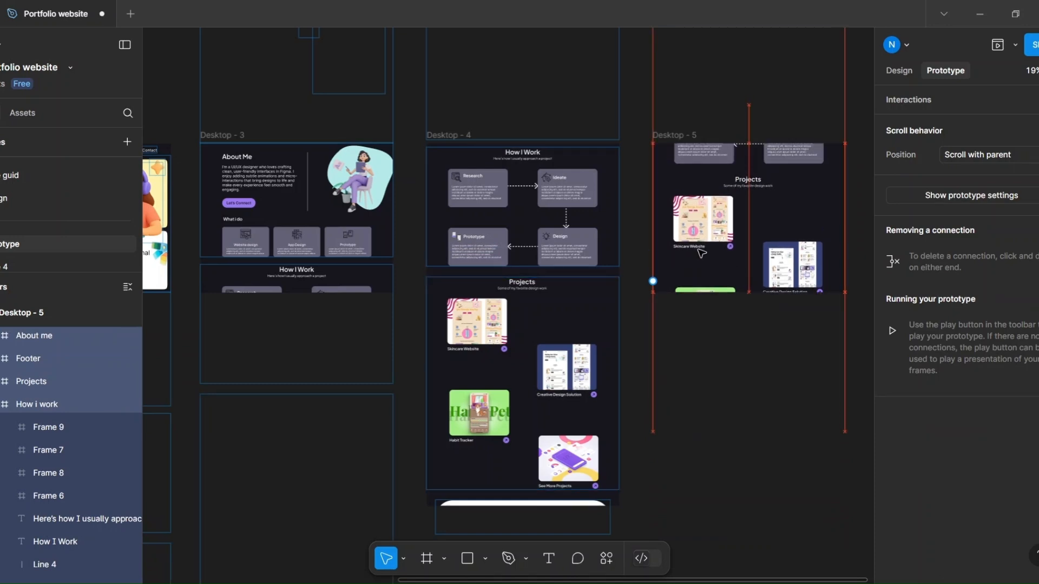
click(695, 490)
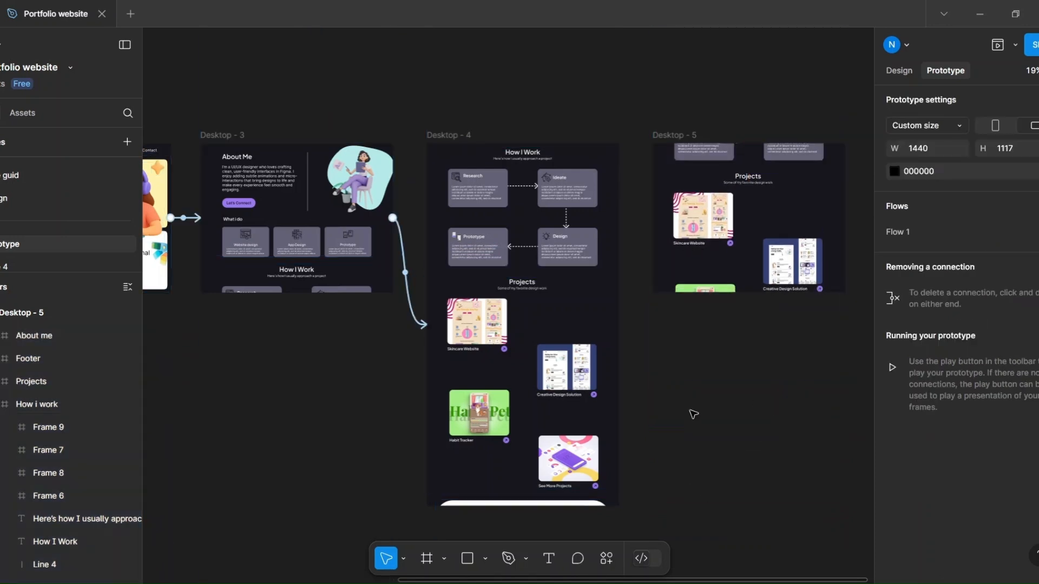
- Move the Skincare Website card in Desktop - 4 horizontally to the right column, above the Creative Design Solution card
click(477, 342)
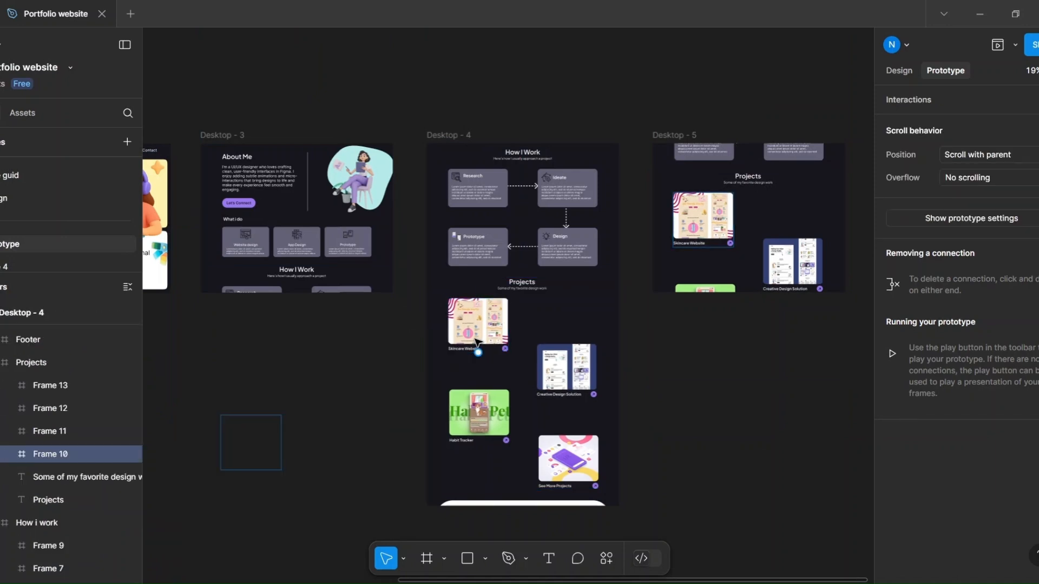
key(shift+Right)
key(shift+Right)
key(shift+Right)
key(shift+Right)
key(shift+Right)
key(shift+Right)
key(shift+Right)
key(shift+Right)
key(shift+Right)
key(shift+Right)
key(shift+Right)
key(shift+Right)
key(shift+Right)
key(shift+Right)
key(shift+Right)
key(shift+Right)
key(shift+Right)
key(shift+Right)
key(shift+Right)
key(shift+Right)
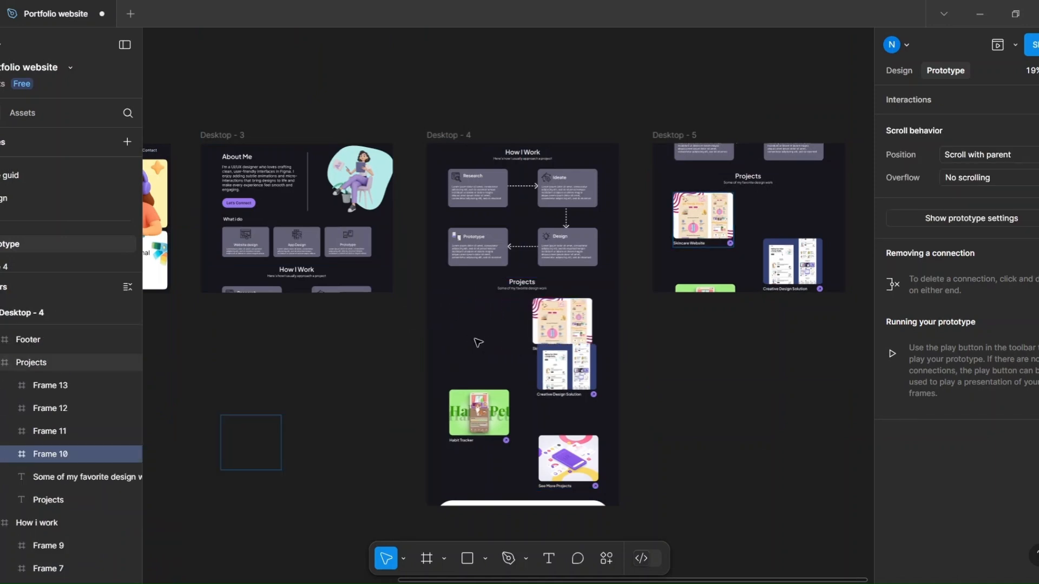
- Move the Creative Design Solution card in Desktop - 4 horizontally to the left column, above the Habit Tracker card
click(550, 377)
key(shift+Left)
key(shift+Left)
key(shift+Left)
key(shift+Left)
key(shift+Left)
key(shift+Left)
key(shift+Left)
key(shift+Left)
key(shift+Left)
key(shift+Left)
key(shift+Left)
key(shift+Left)
key(shift+Left)
key(shift+Left)
key(shift+Left)
key(shift+Left)
key(shift+Left)
key(shift+Left)
key(shift+Left)
key(shift+Left)
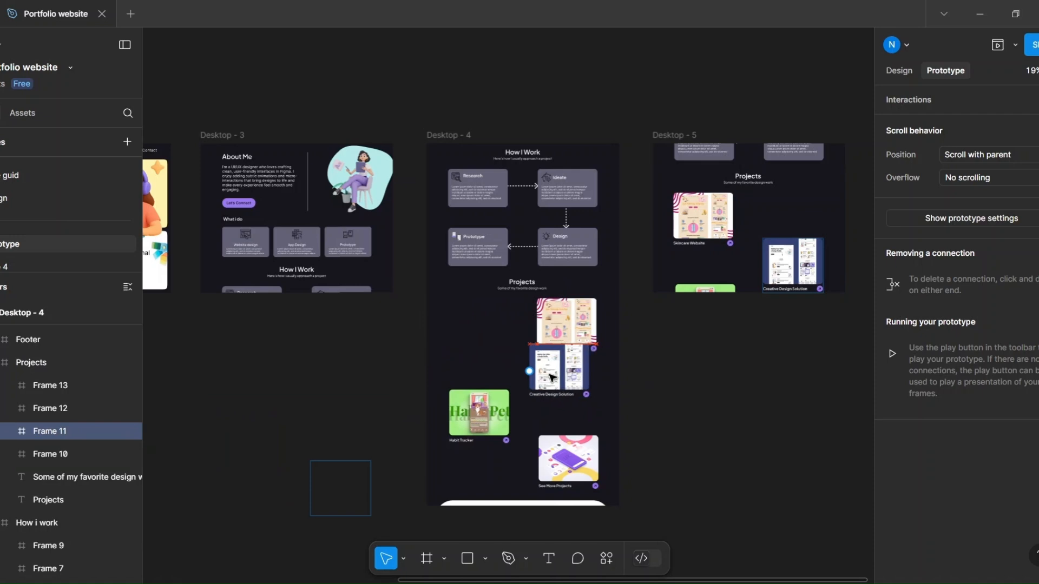
key(shift+Left)
key(shift+Left)
key(shift+Left)
key(shift+Left)
key(shift+Left)
key(shift+Left)
key(shift+Left)
key(shift+Left)
key(shift+Left)
key(shift+Left)
key(shift+Left)
key(shift+Left)
key(shift+Left)
key(shift+Left)
key(shift+Left)
key(shift+Left)
key(shift+Left)
key(shift+Left)
key(shift+Left)
key(shift+Left)
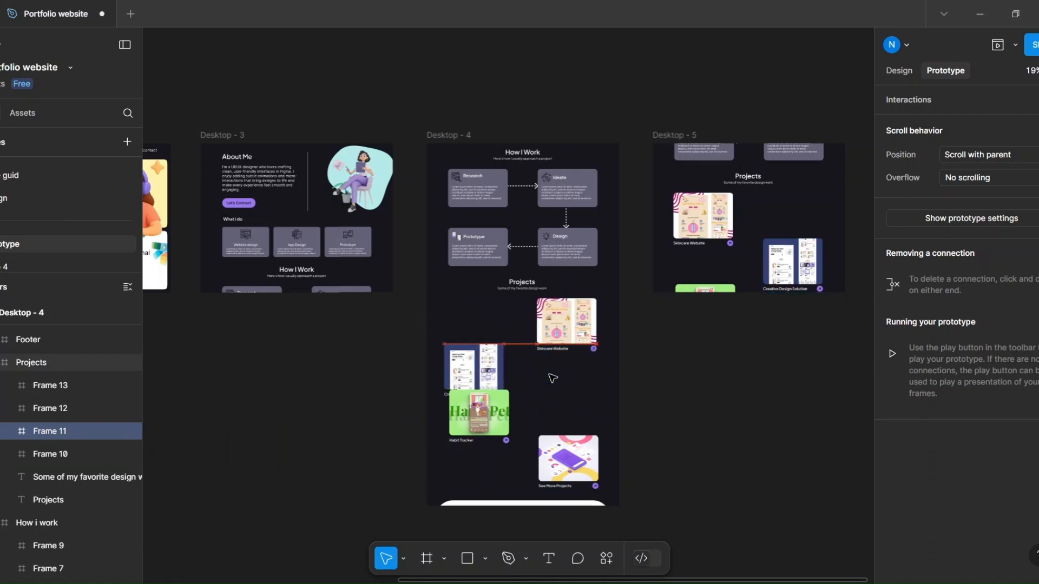
- Move the Habit Tracker card in Desktop - 4 straight down until it is about level with the See More Projects card
click(483, 427)
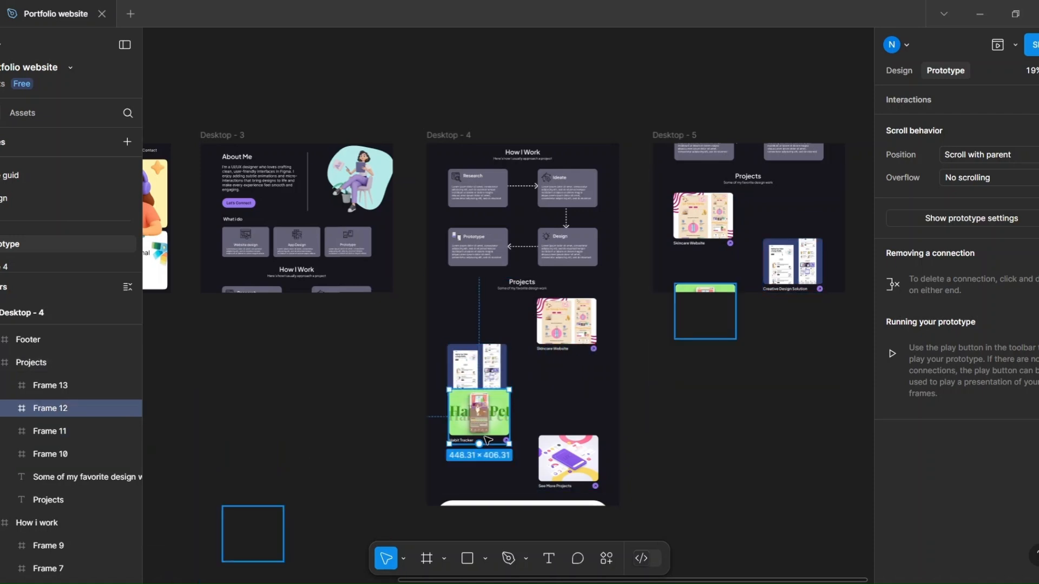
key(shift+Down)
key(shift+Down)
key(shift+Down)
key(shift+Down)
key(shift+Down)
key(shift+Down)
key(shift+Down)
key(shift+Down)
key(shift+Down)
key(shift+Down)
key(shift+Down)
key(shift+Down)
key(shift+Down)
key(shift+Down)
key(shift+Down)
key(shift+Down)
key(shift+Down)
key(shift+Down)
key(shift+Down)
key(shift+Down)
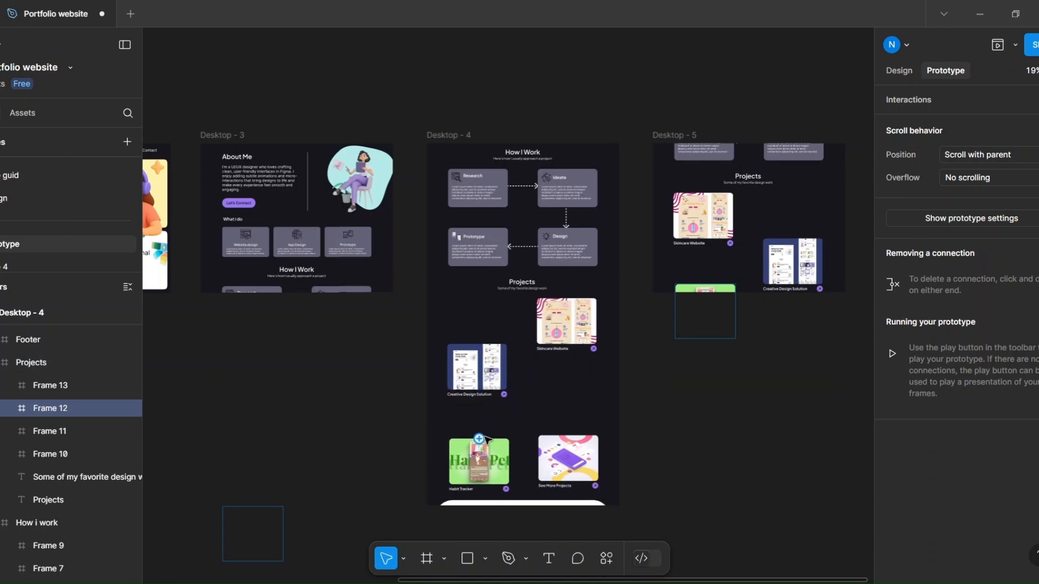
- Shrink Desktop - 4 from its lower edge back to a height of 1117
click(703, 454)
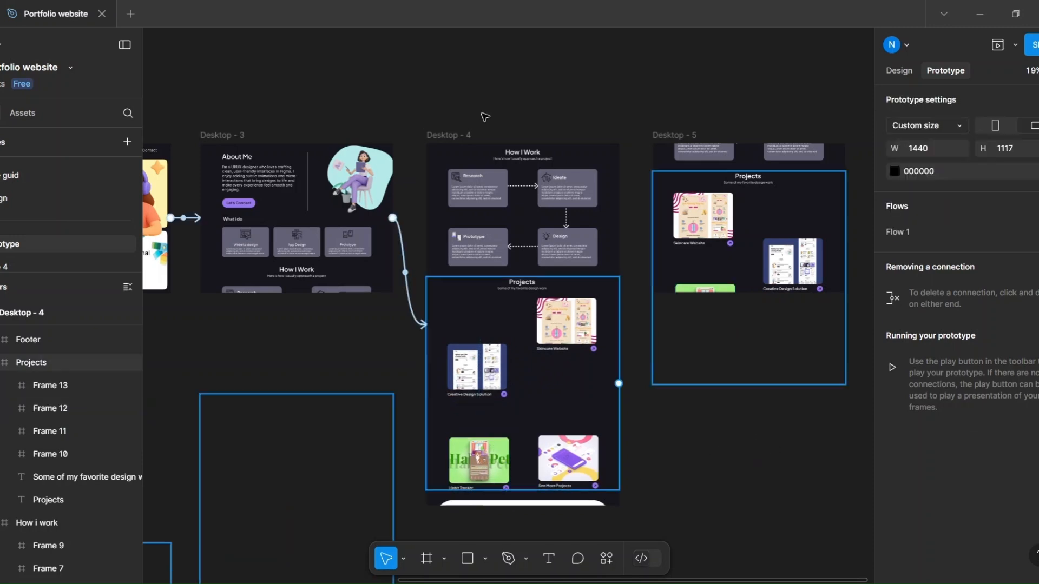
click(511, 329)
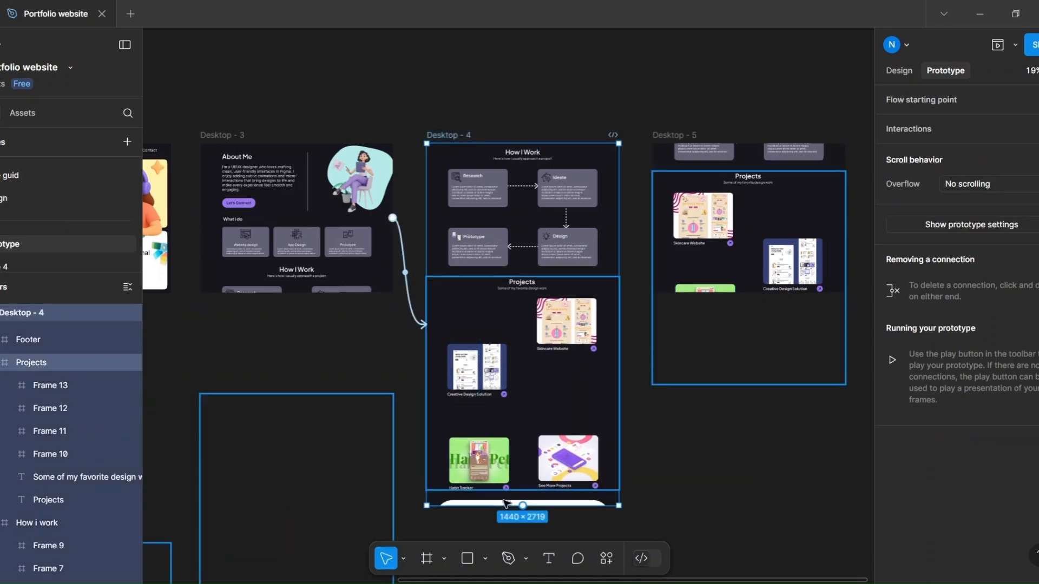
drag(522, 505, 533, 293)
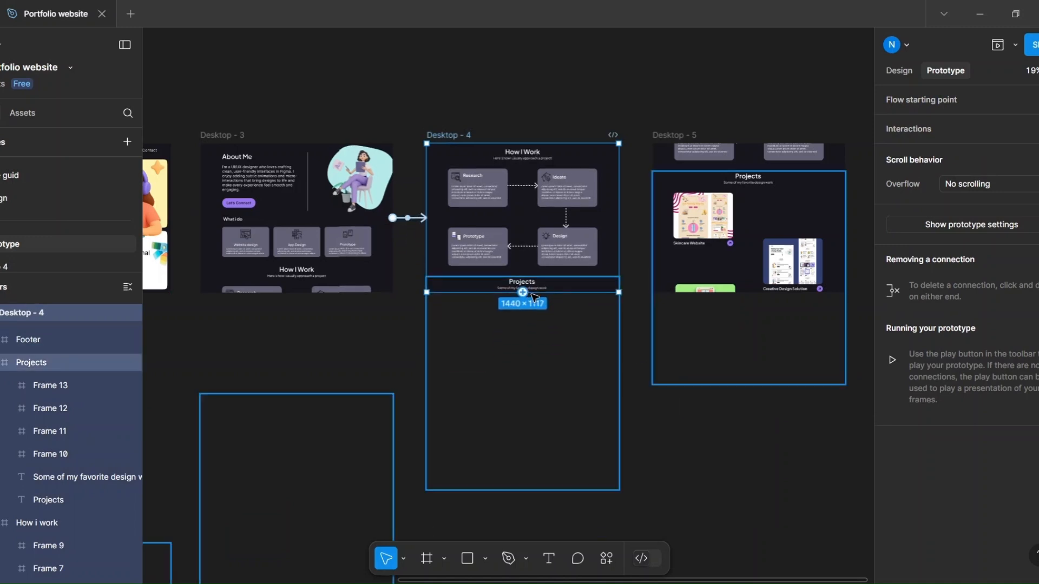
click(476, 124)
- Connect Desktop - 4 to Desktop - 5 with an On drag interaction using Smart animate, Ease in and out, 2000ms
click(449, 136)
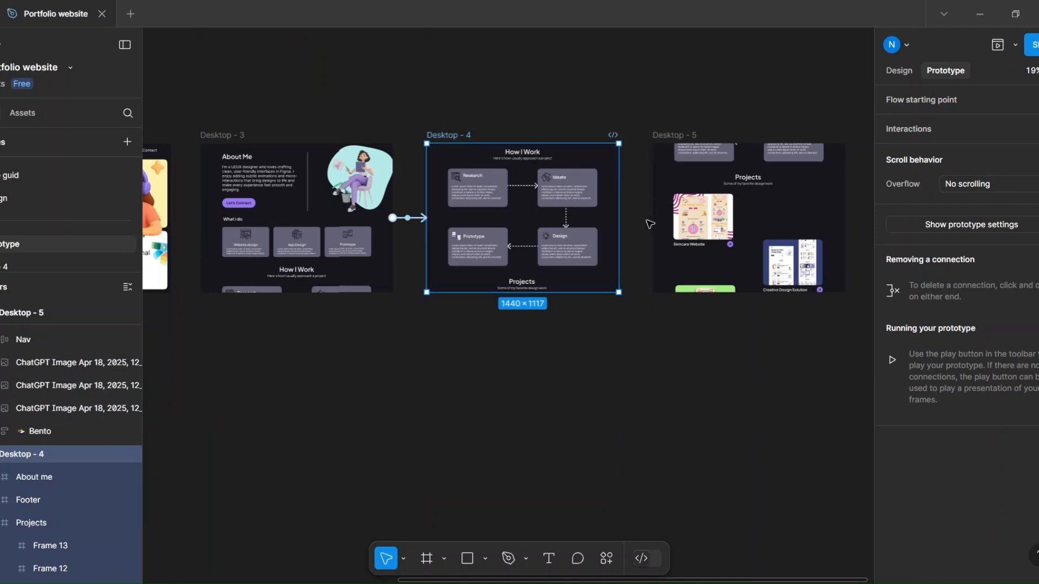
mouse_move(635, 219)
drag(675, 221, 654, 135)
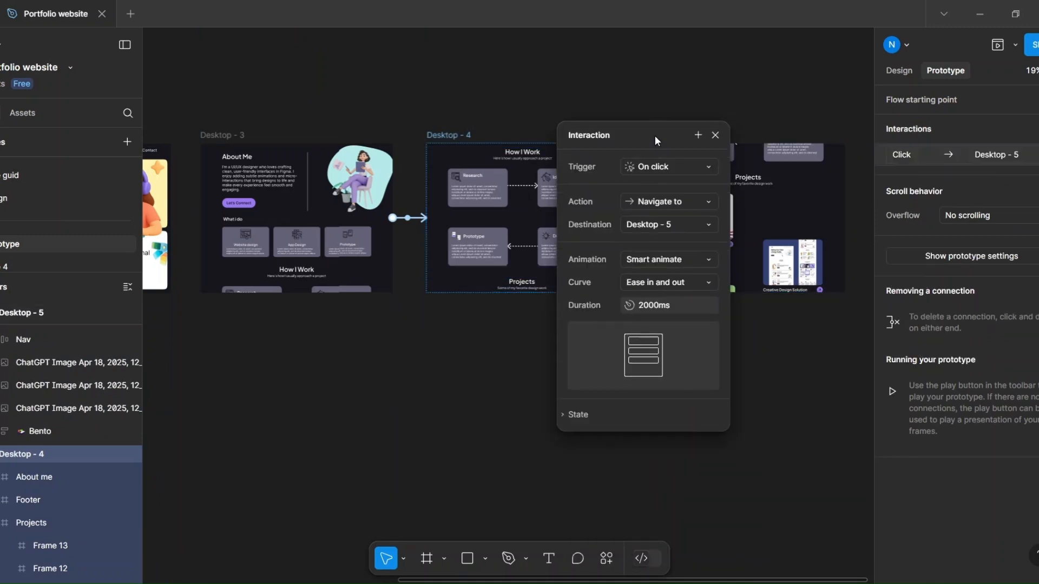
click(698, 174)
click(676, 185)
click(715, 135)
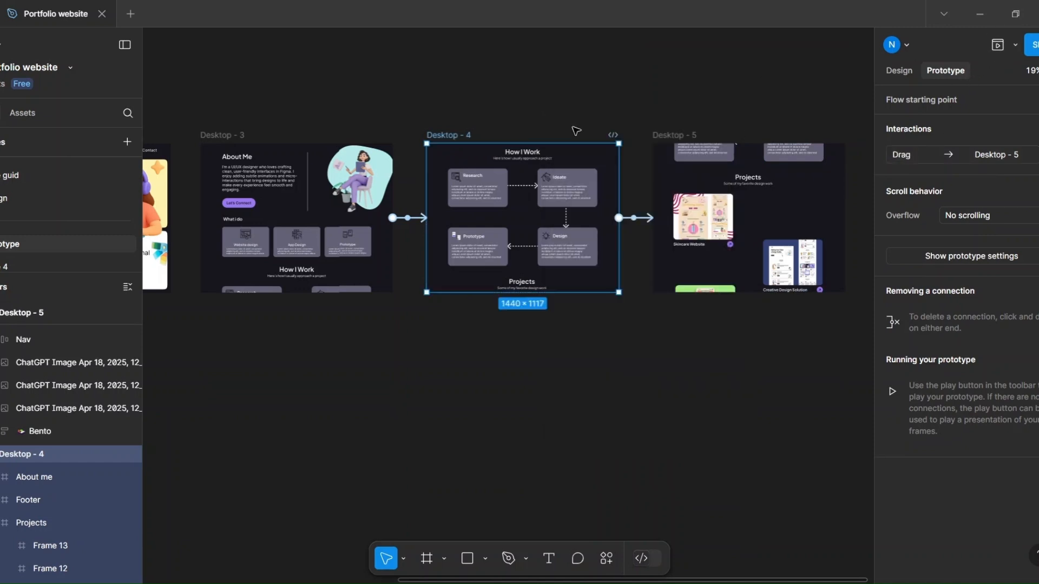
- Preview the transition from Desktop - 4 to Desktop - 5 to check the project cards' animation, and close the preview
click(997, 45)
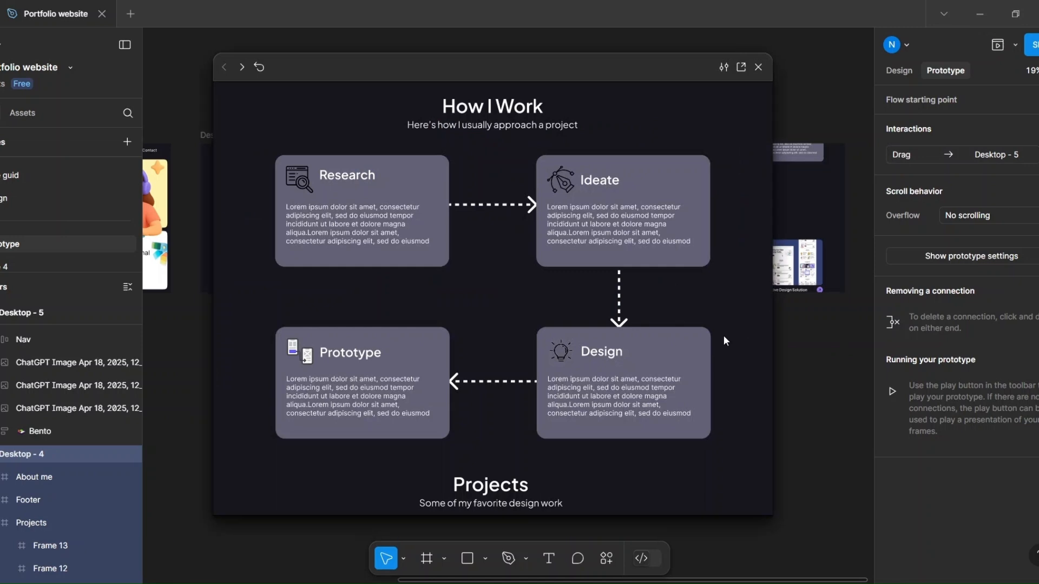
scroll(719, 288, down, 5)
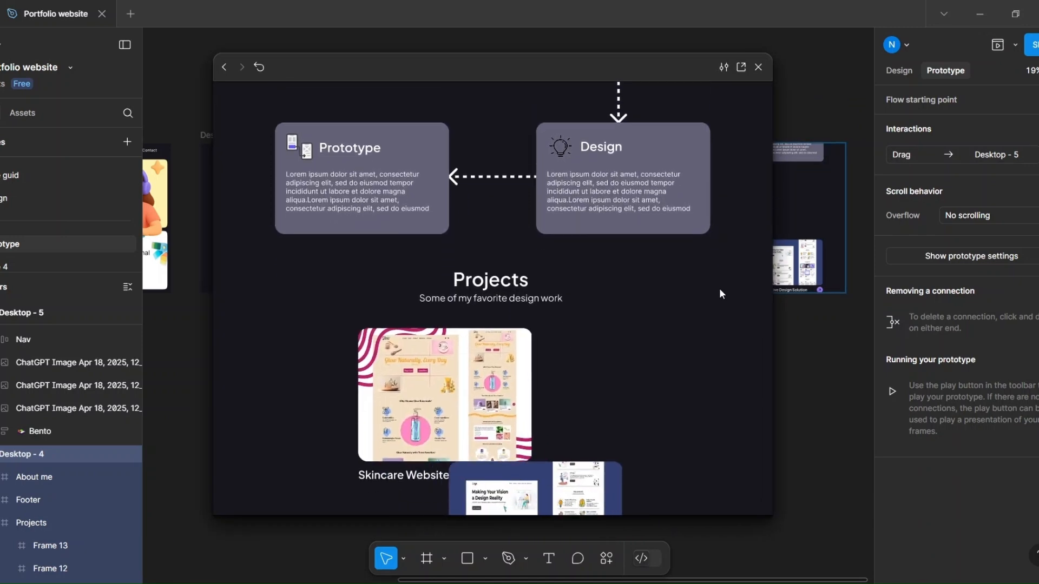
scroll(719, 294, down, 1)
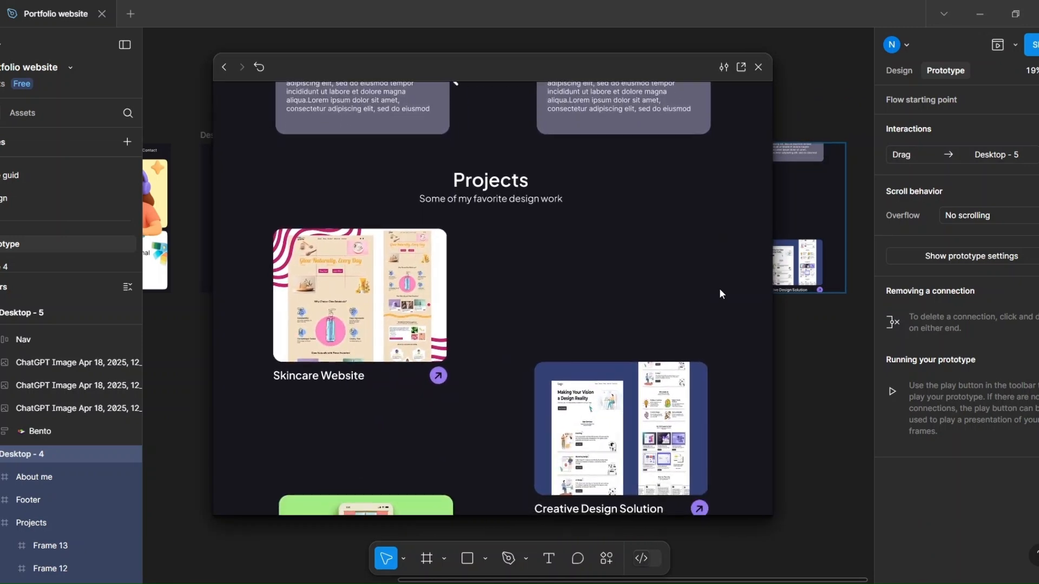
click(757, 67)
- Duplicate Desktop - 5 beside itself as Desktop - 6, and extend the original downward to about 2182 high to expose the footer
scroll(757, 93, right, 5)
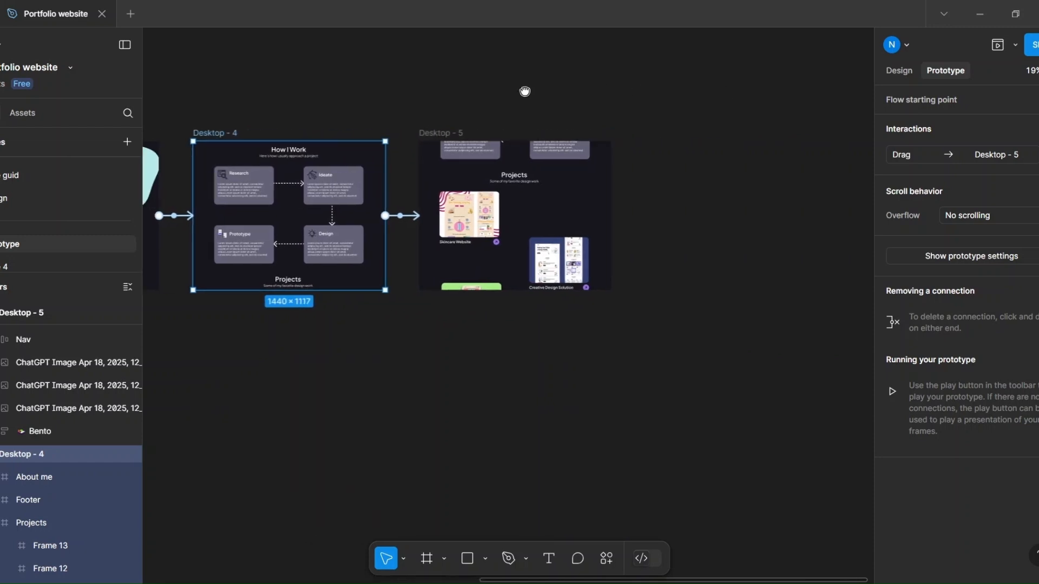
click(443, 138)
key(ctrl+d)
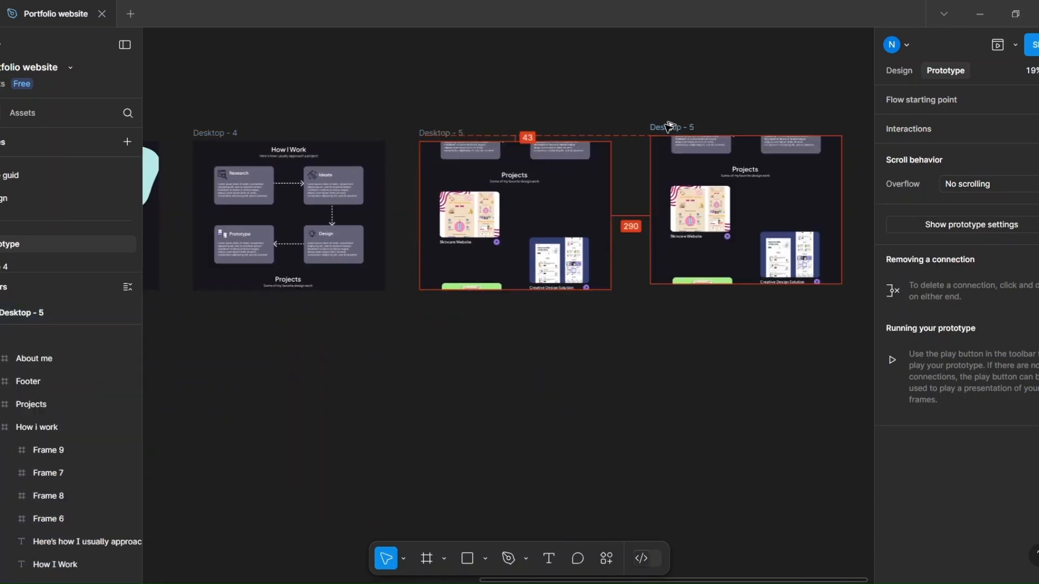
click(451, 135)
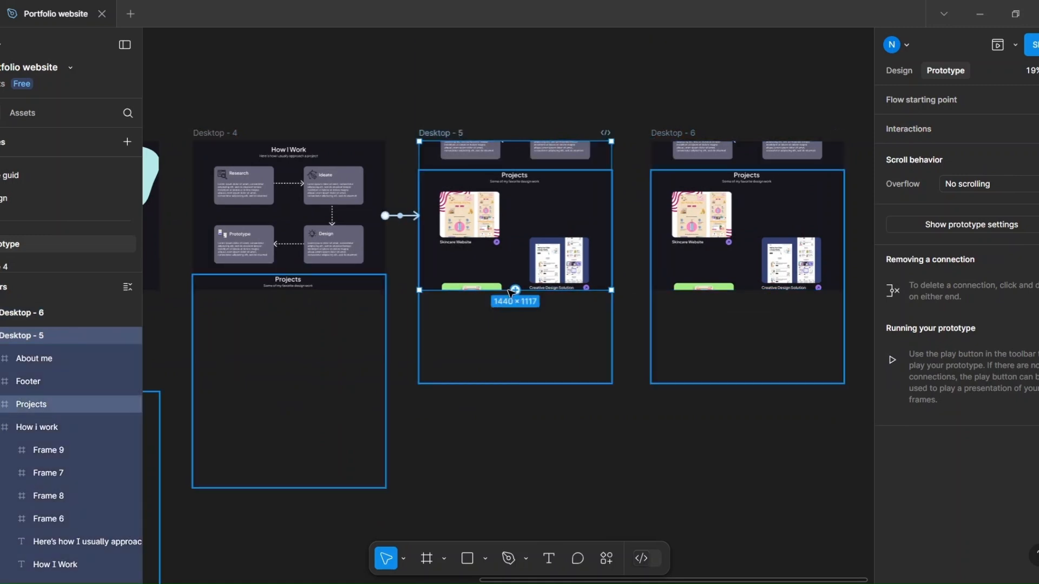
drag(509, 292, 511, 438)
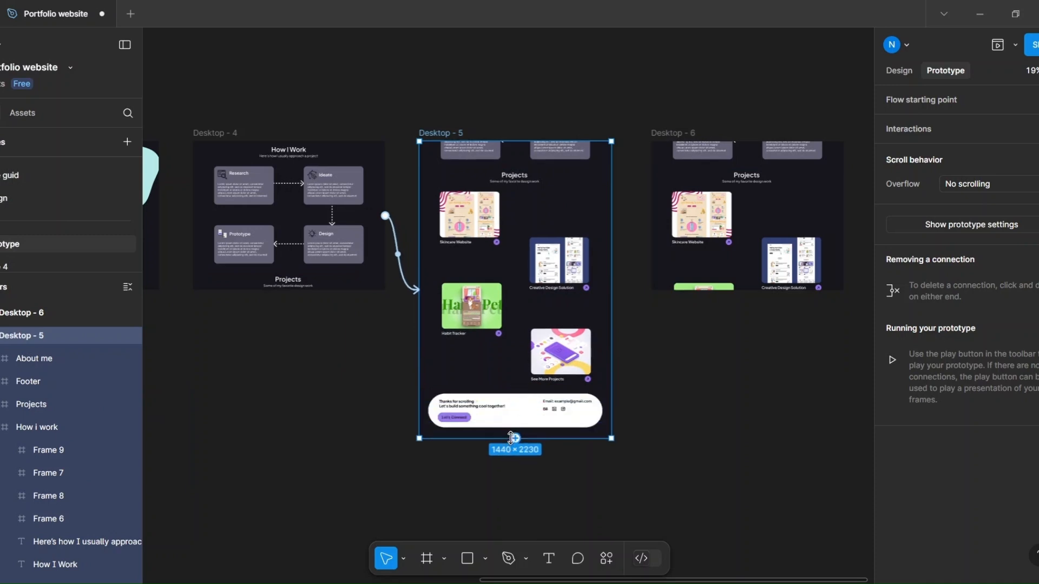
- In Desktop - 5, move the Habit Tracker card down beyond the original frame area and the See More Projects card slightly up
click(472, 325)
double_click(471, 324)
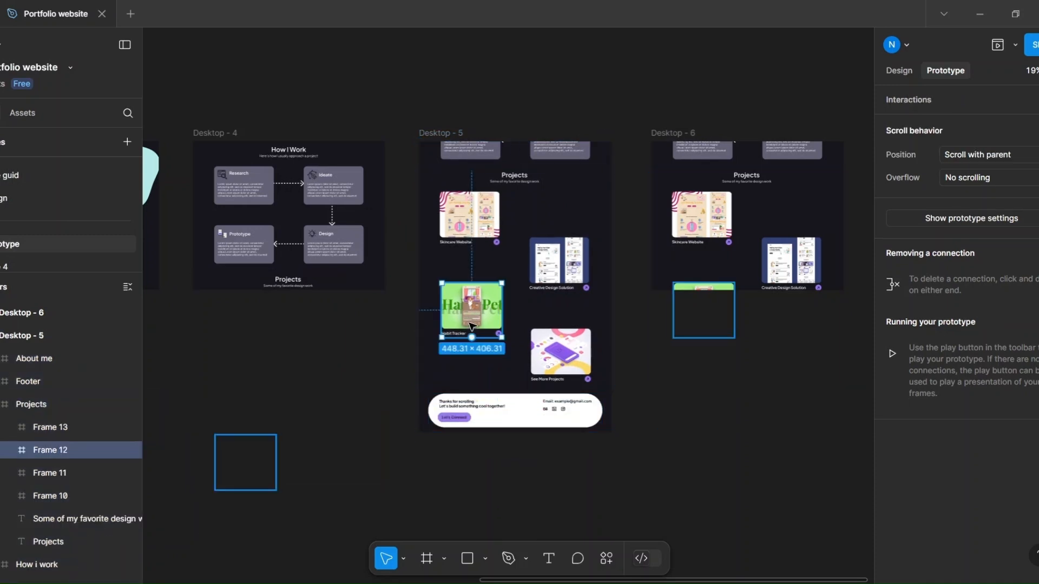
key(shift+Down)
key(shift+Down)
key(shift+Down)
key(shift+Down)
key(shift+Down)
key(shift+Down)
key(shift+Down)
key(shift+Down)
key(shift+Down)
key(shift+Down)
key(shift+Down)
key(shift+Down)
key(shift+Down)
key(shift+Down)
key(shift+Down)
key(shift+Down)
key(shift+Down)
key(shift+Down)
key(shift+Down)
key(shift+Down)
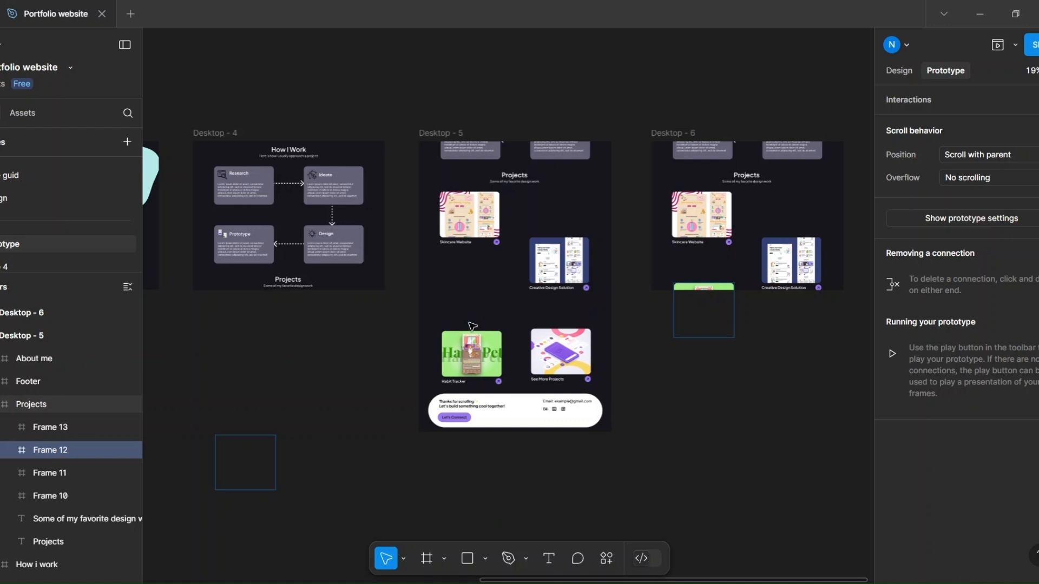
click(554, 366)
drag(554, 367, 555, 346)
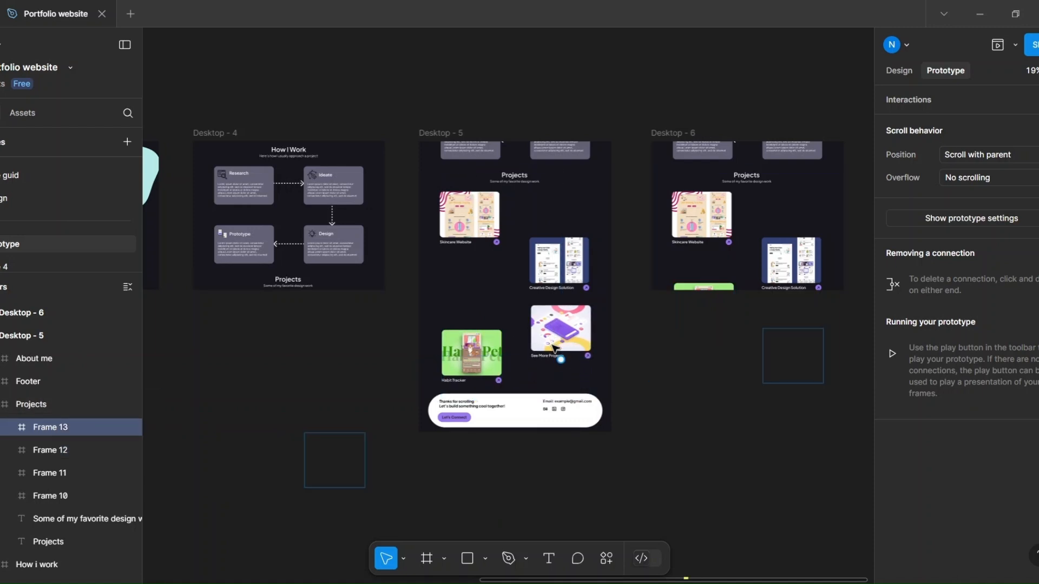
- Move the footer down out of Desktop - 5's visible area, and shrink the frame back to a height of 1117
click(522, 403)
key(shift+Down)
key(shift+Down)
key(shift+Down)
key(shift+Down)
key(shift+Down)
key(shift+Down)
key(shift+Down)
key(shift+Down)
key(shift+Down)
key(shift+Down)
key(shift+Down)
key(shift+Down)
key(shift+Down)
key(shift+Down)
key(shift+Down)
key(shift+Down)
key(shift+Down)
key(shift+Down)
key(shift+Down)
key(shift+Down)
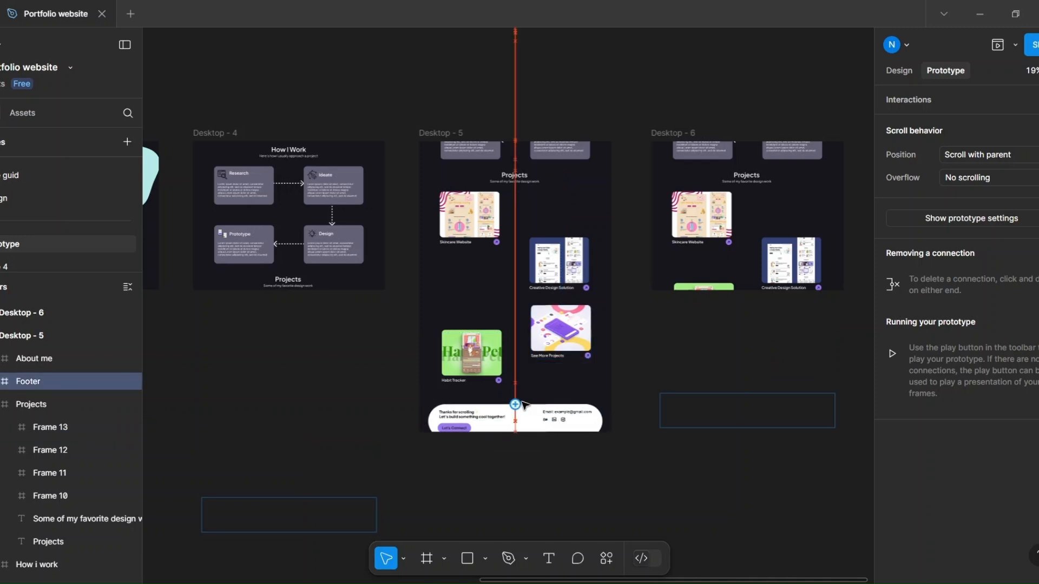
click(521, 410)
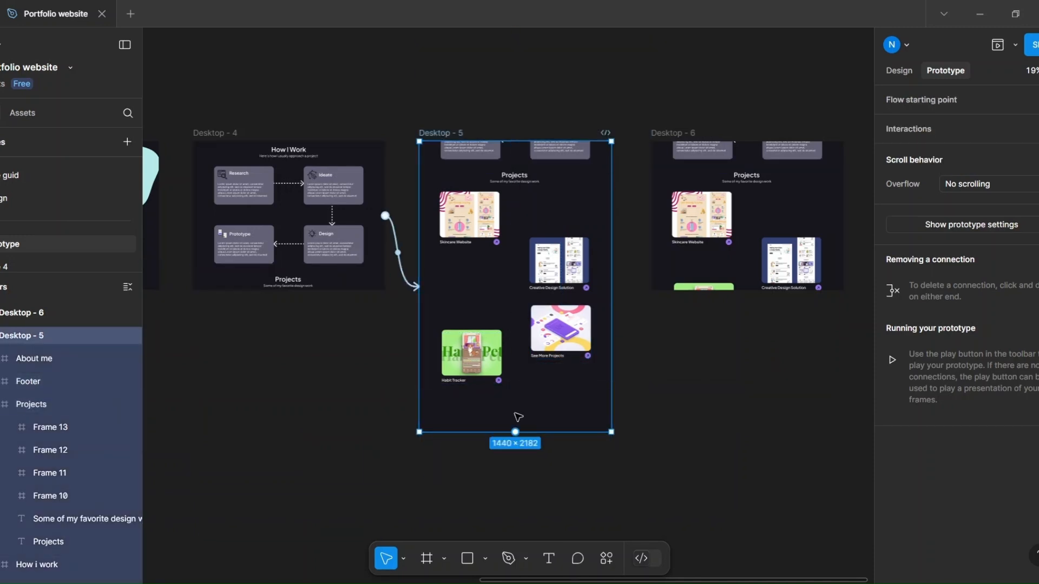
drag(538, 435, 548, 291)
click(641, 387)
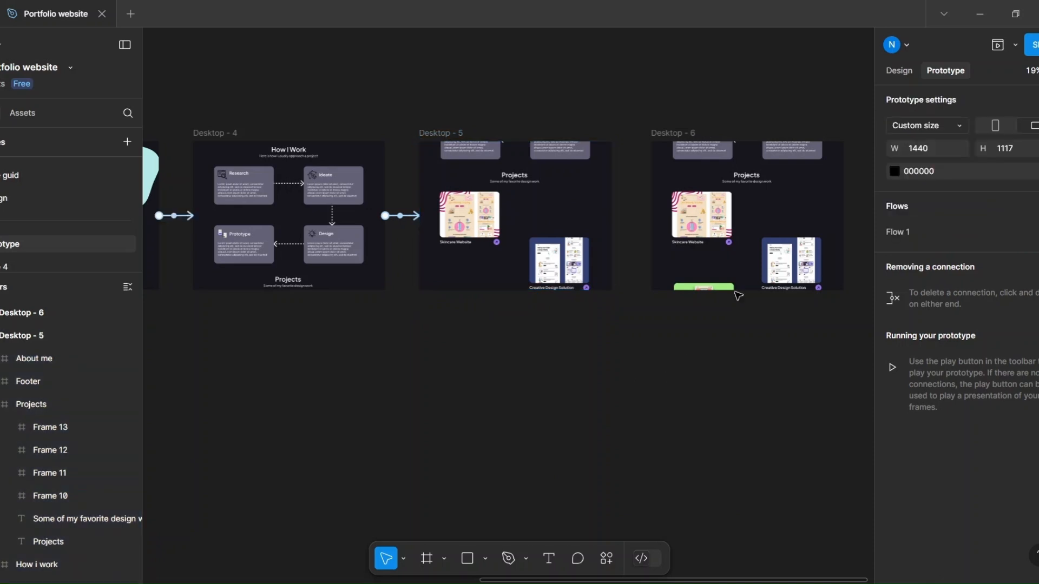
- In Desktop - 6, move all the page sections up together until the whole footer sits within the frame's lower edge
click(462, 132)
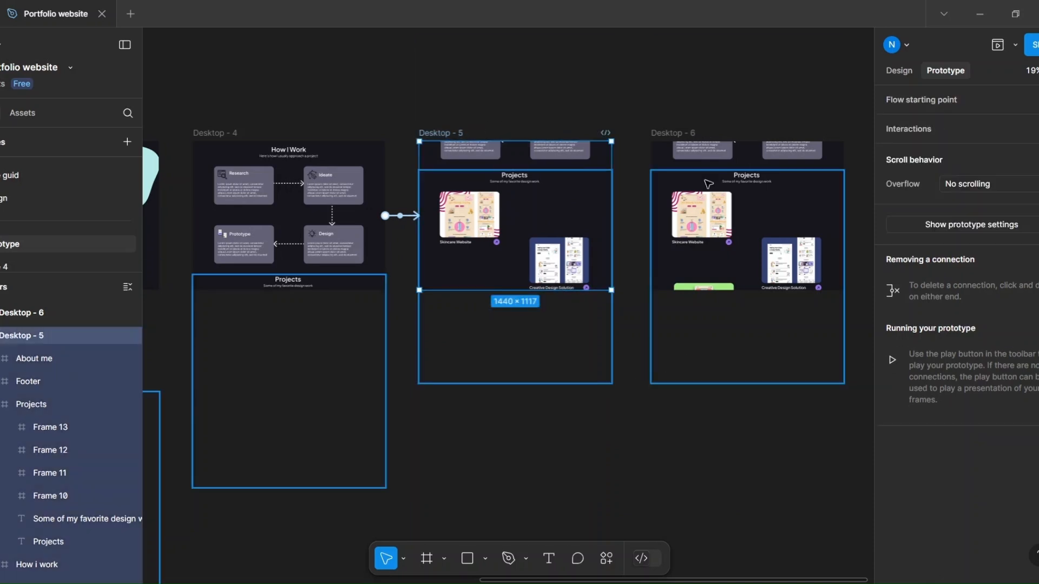
click(708, 184)
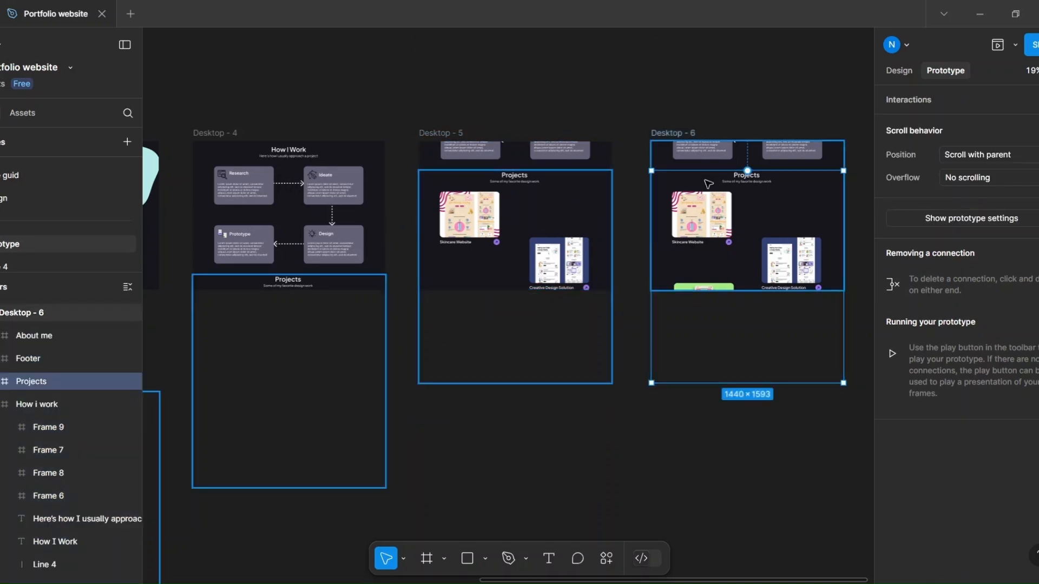
key(ctrl+a)
key(shift+Up)
key(shift+Up)
key(shift+Up)
key(shift+Up)
key(shift+Up)
key(shift+Up)
key(shift+Up)
key(shift+Up)
key(shift+Up)
key(shift+Up)
key(shift+Up)
key(shift+Up)
key(shift+Up)
key(shift+Up)
key(shift+Up)
key(shift+Up)
key(shift+Up)
key(shift+Up)
key(shift+Up)
key(shift+Up)
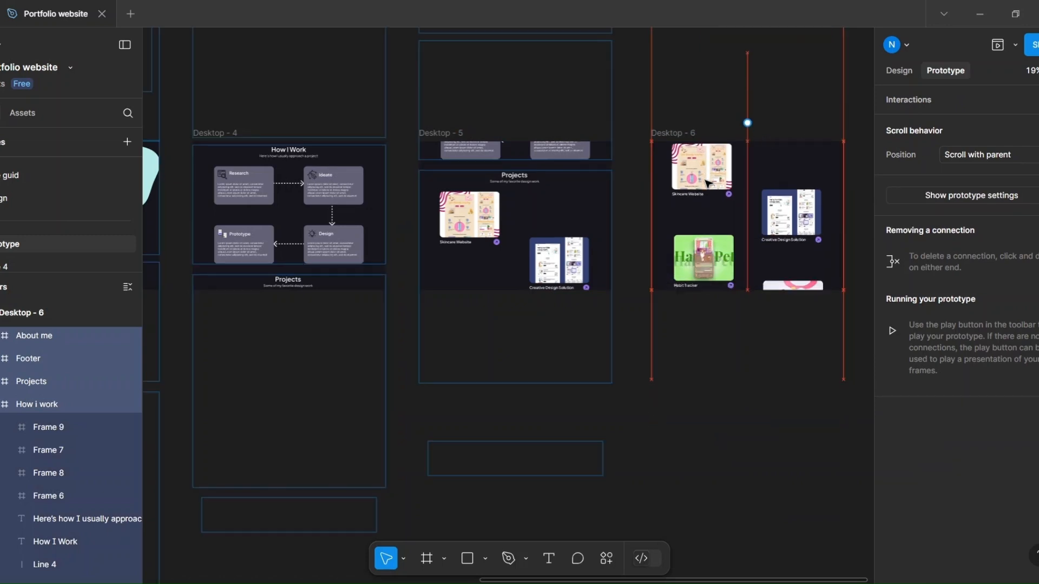
key(shift+Up)
key(shift+Up)
key(shift+Up)
key(shift+Up)
key(shift+Up)
key(shift+Up)
key(shift+Up)
key(shift+Up)
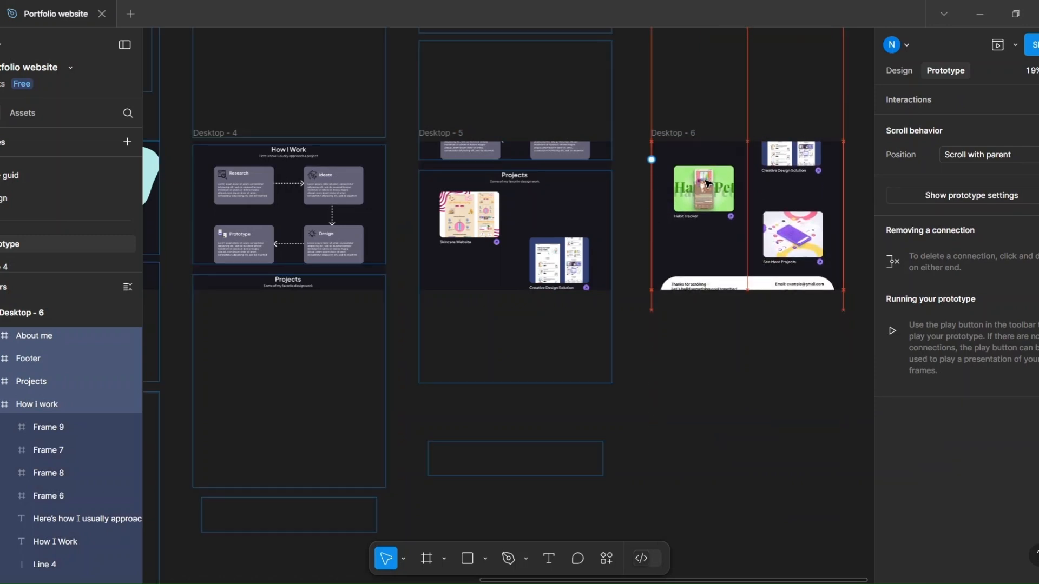
key(shift+Up)
key(shift+Up)
key(shift+Up)
key(shift+Up)
key(shift+Up)
key(Escape)
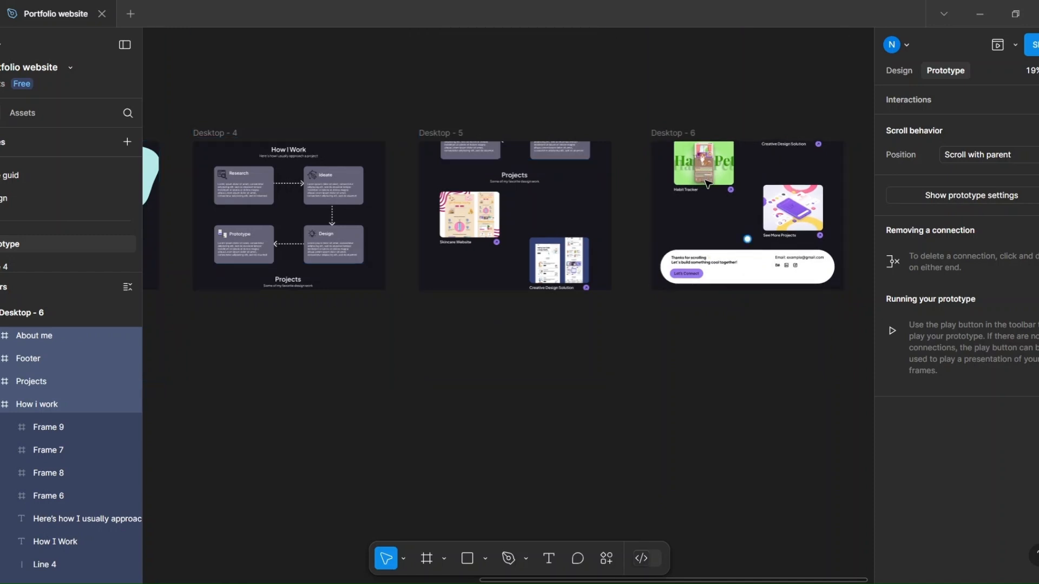
- Connect Desktop - 5 to Desktop - 6 with an On drag interaction using Smart animate, Ease in and out, 2000 ms
click(456, 135)
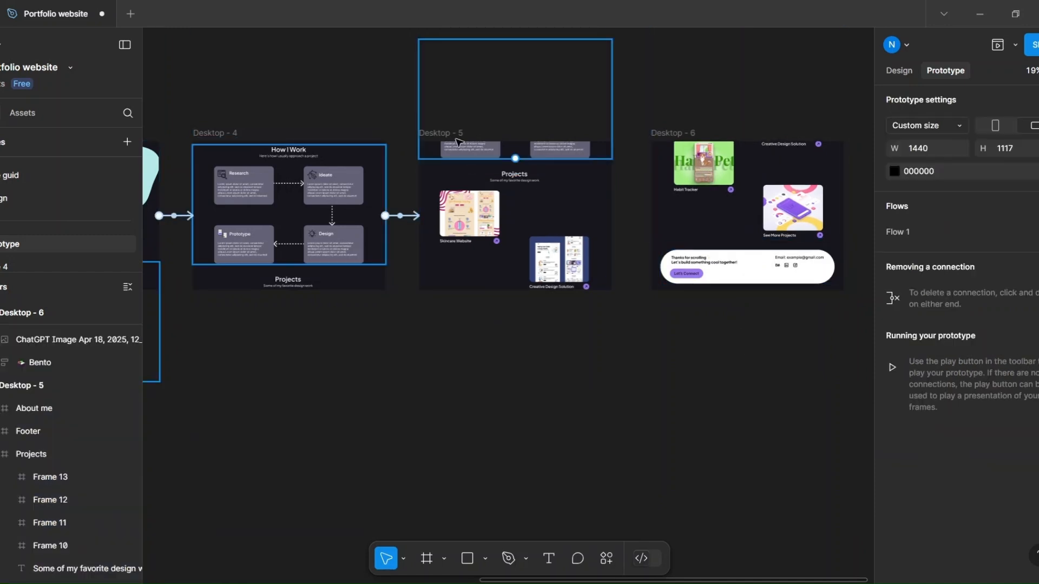
click(565, 170)
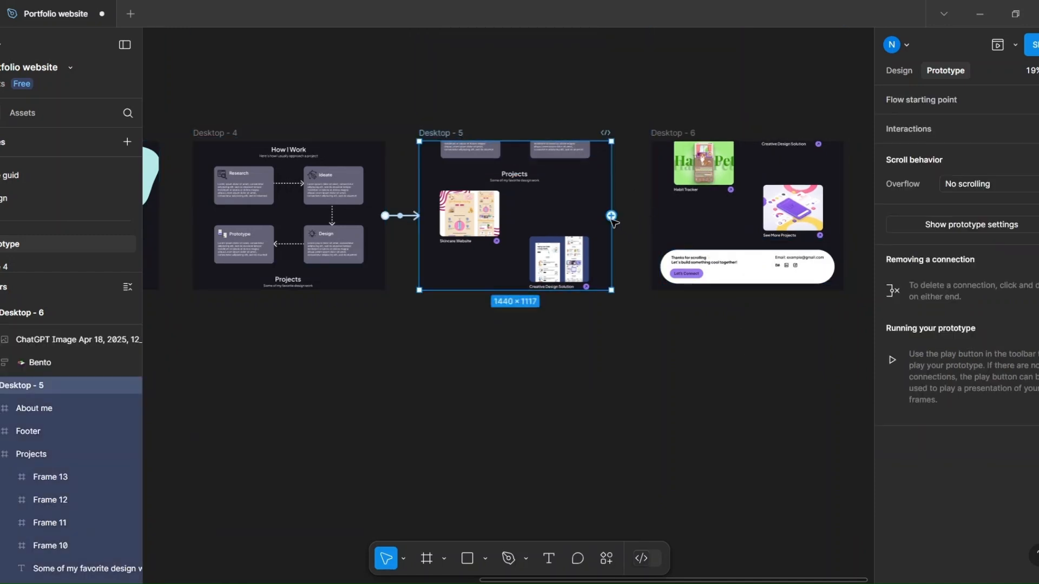
drag(693, 231, 694, 223)
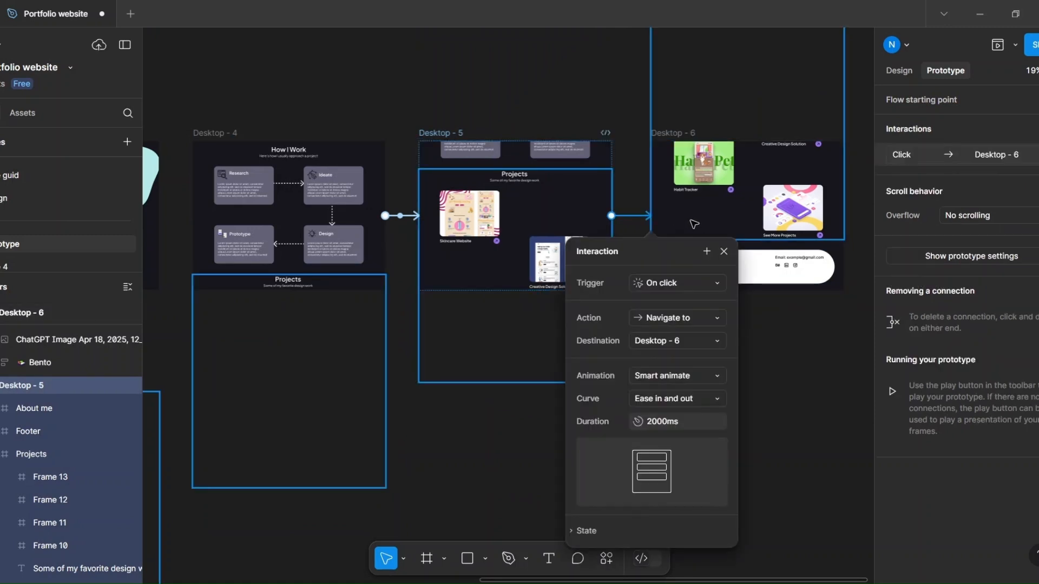
click(718, 284)
click(714, 303)
click(724, 252)
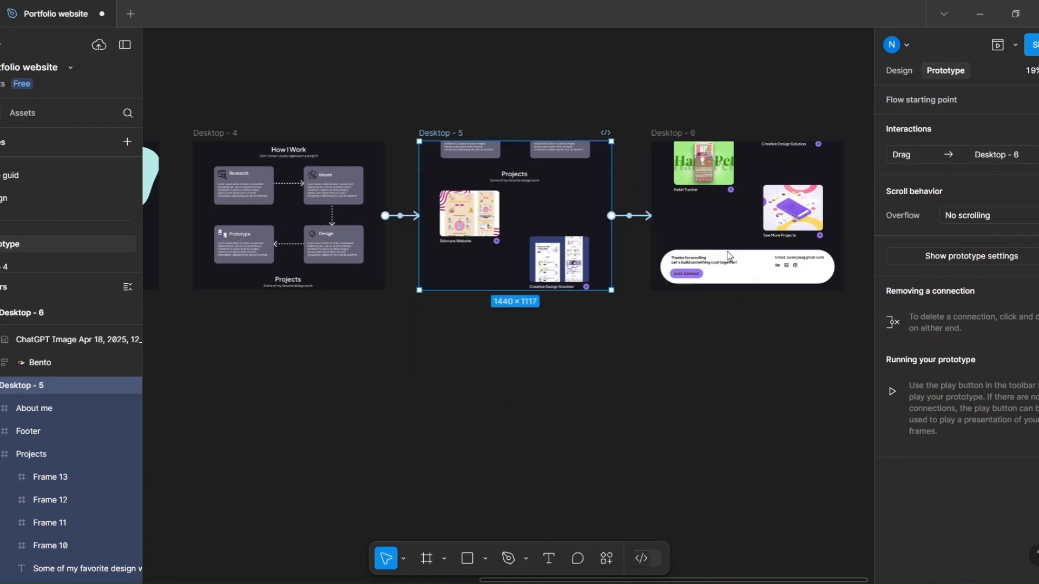
- Preview the transition from Desktop - 5 to Desktop - 6, close the preview and clear the selection
click(995, 46)
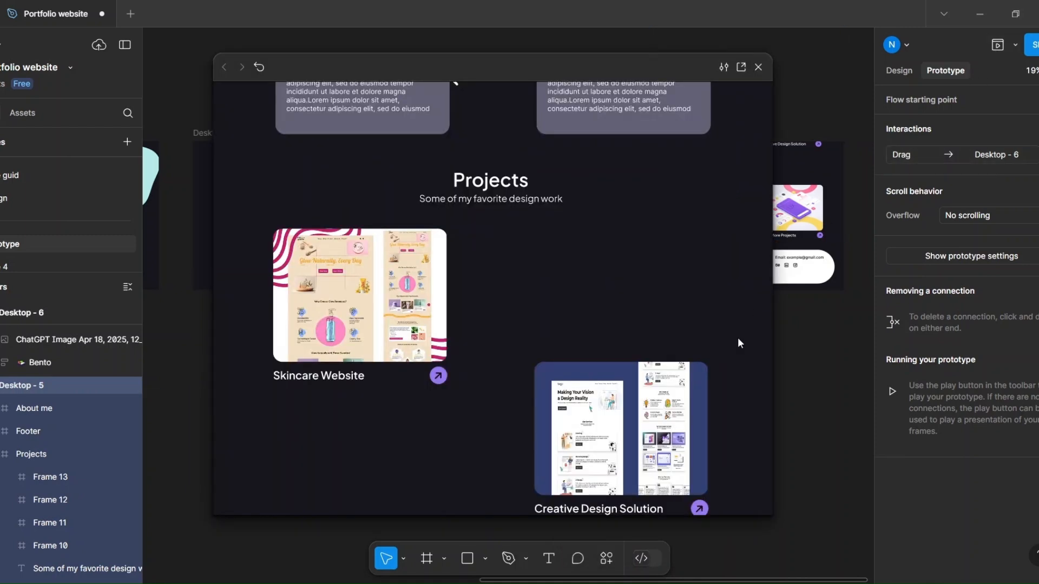
scroll(681, 264, down, 10)
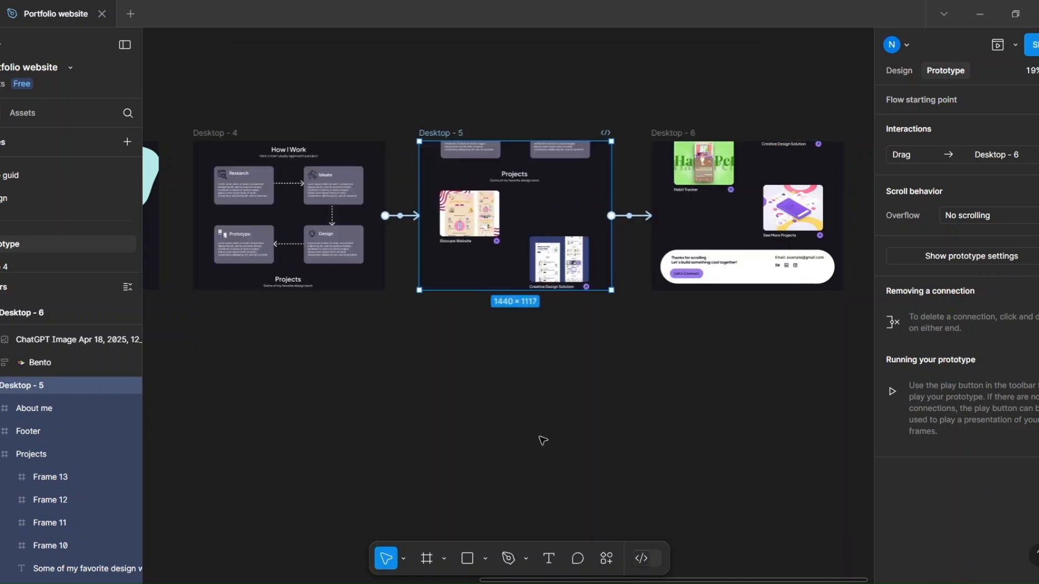
click(559, 430)
- Play Flow 1 from Desktop - 1 and go through the About Me, How I Work and Projects sections to check the animations
scroll(563, 432, down, 5)
scroll(302, 427, left, 1)
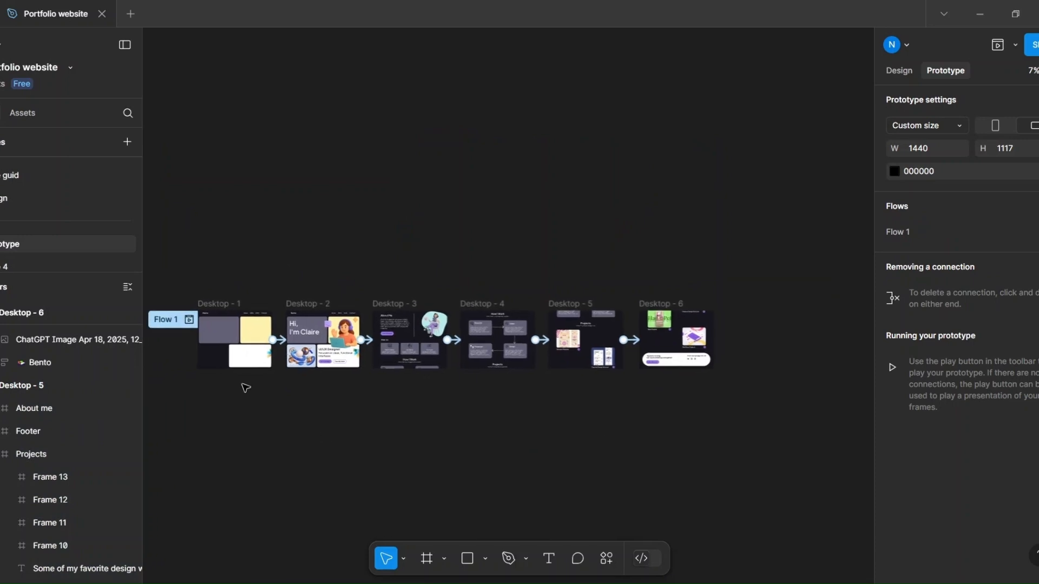
click(189, 320)
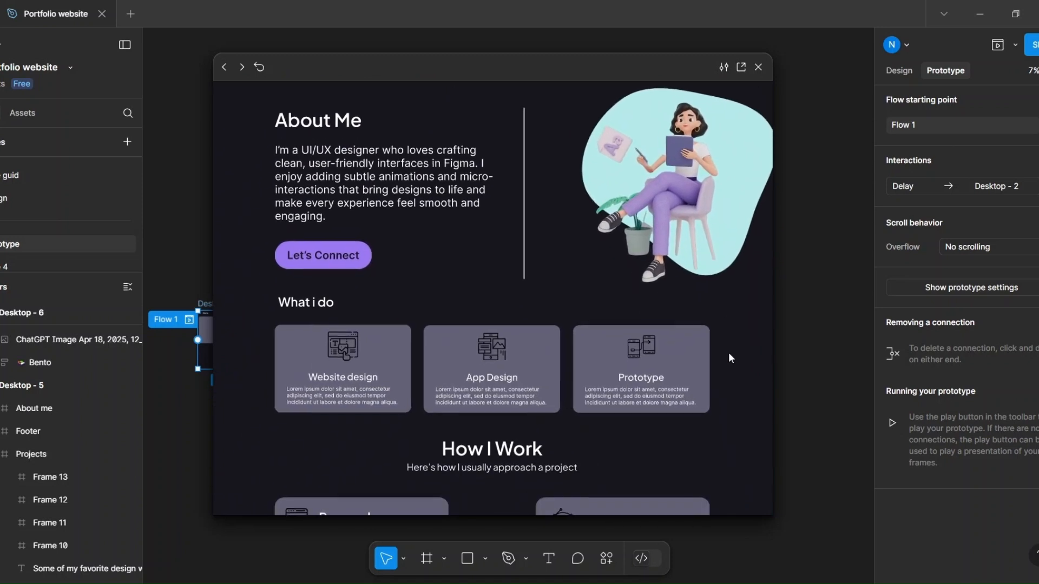
scroll(728, 352, down, 6)
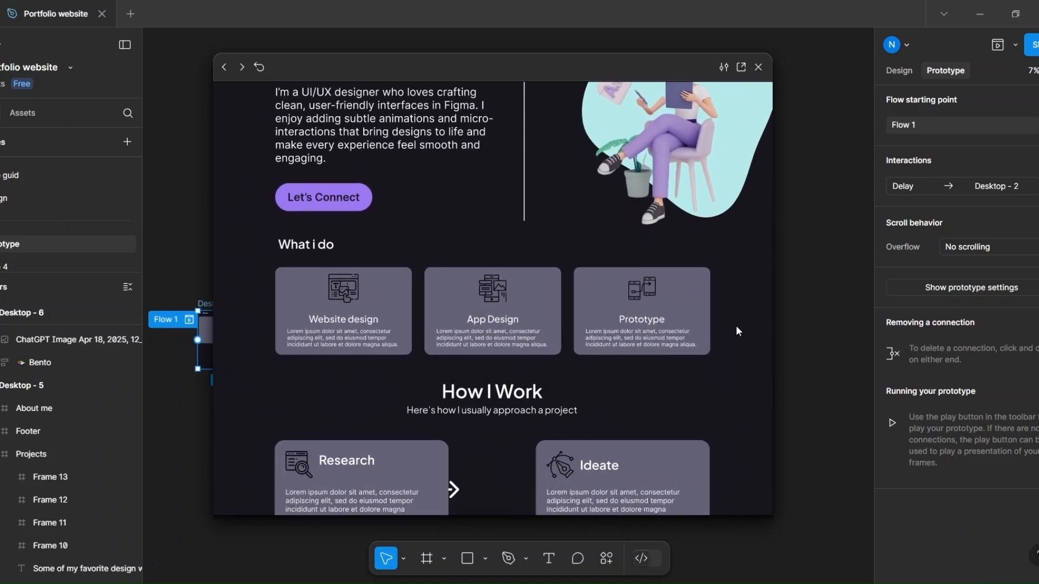
scroll(741, 327, down, 5)
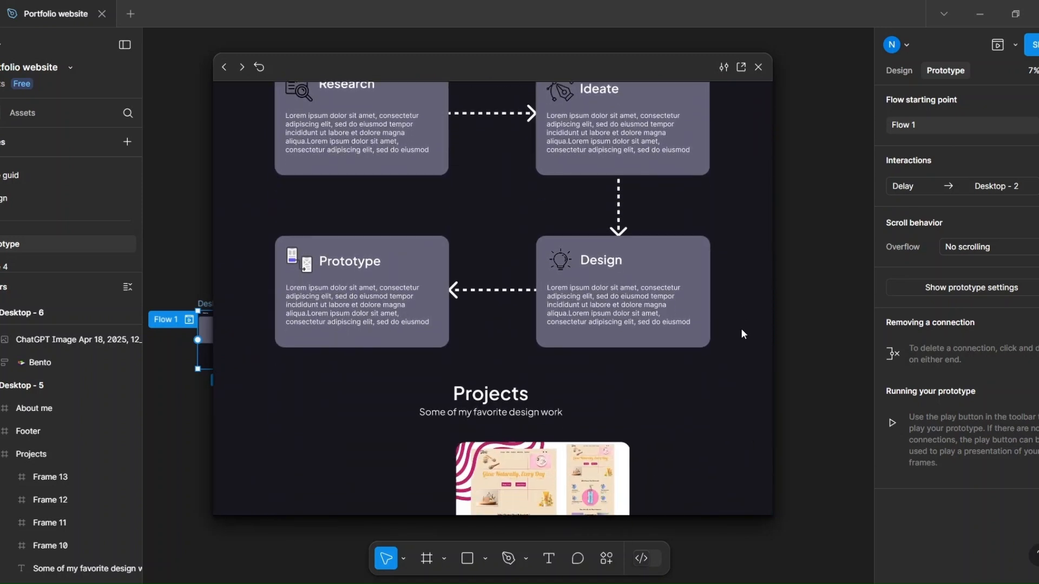
scroll(753, 353, down, 4)
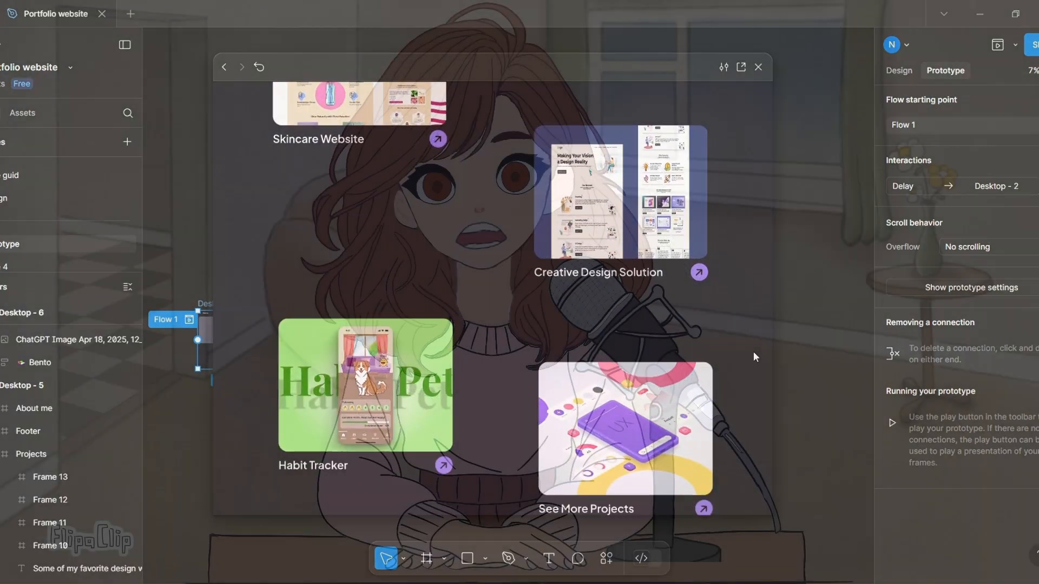